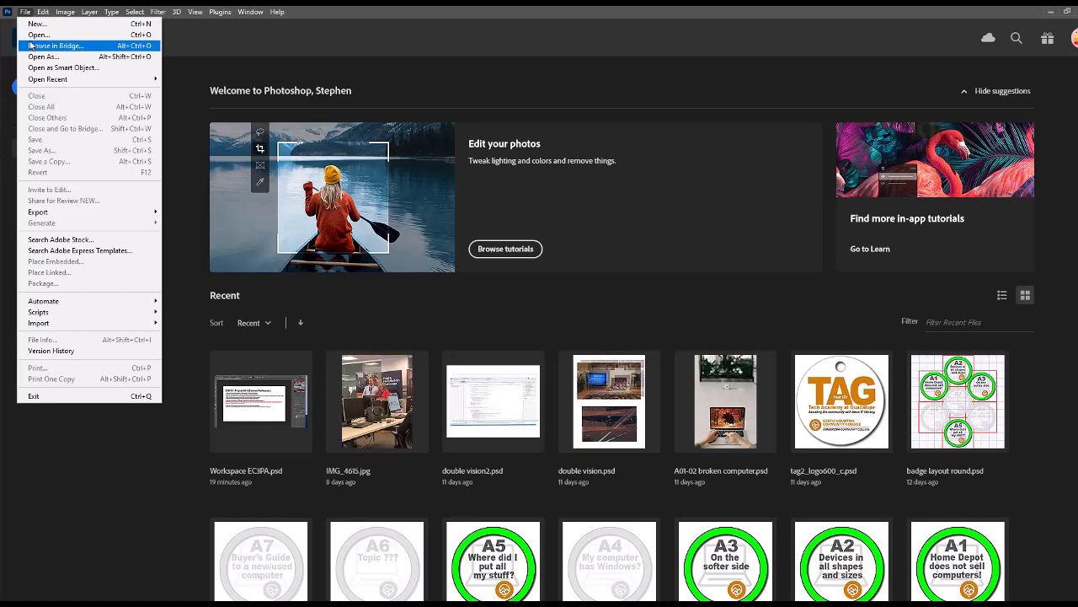
# Step: Examine the full list of file formats available for opening a file, including JPEG, PNG and video
pyautogui.click(32, 37)
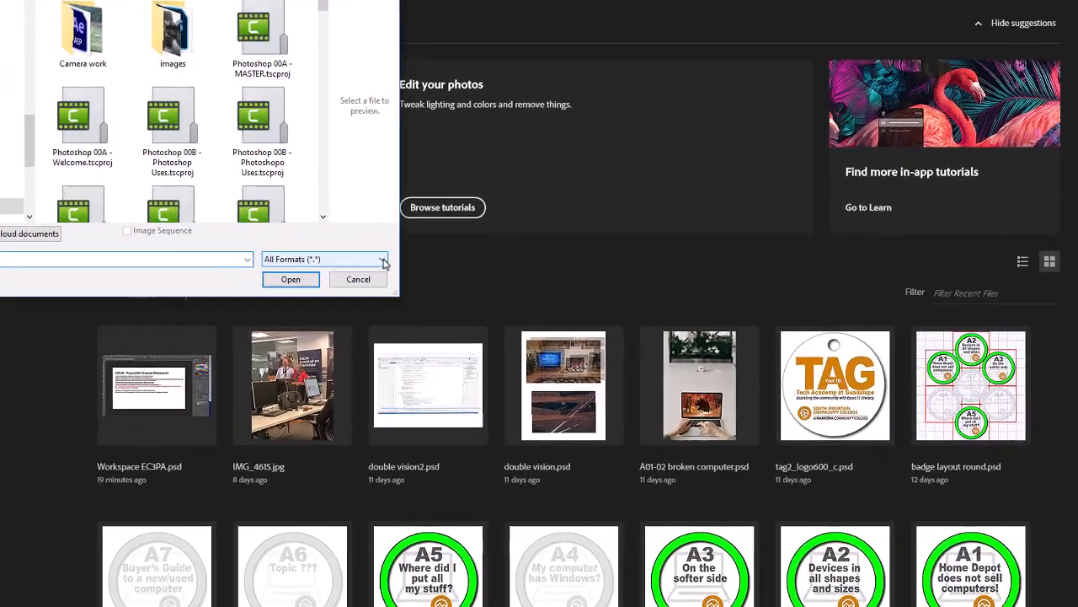
pyautogui.click(455, 294)
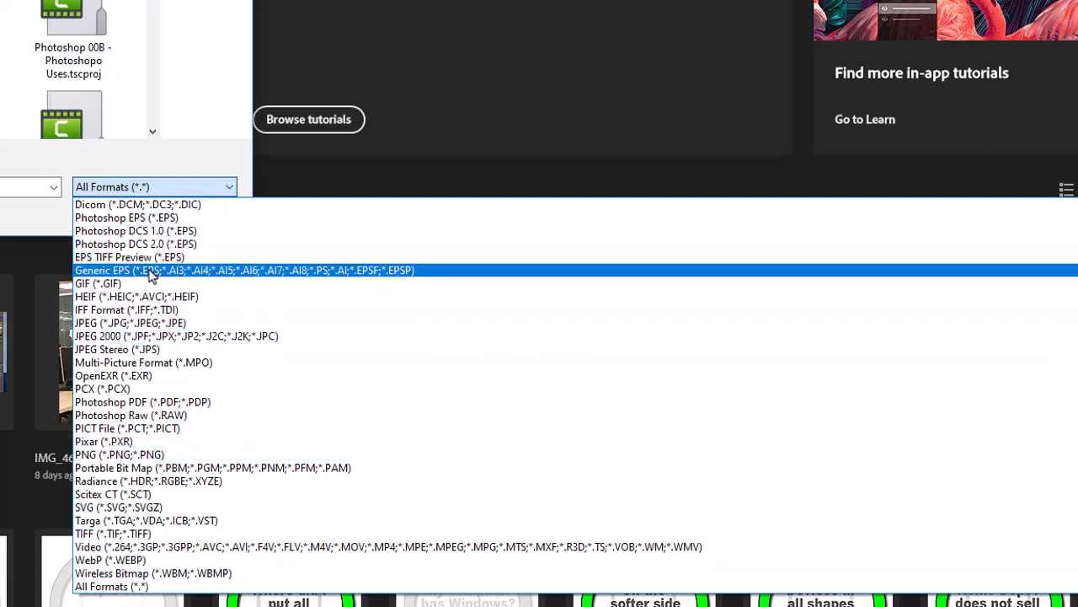
pyautogui.scroll(1, 202, 379)
pyautogui.scroll(4, 202, 379)
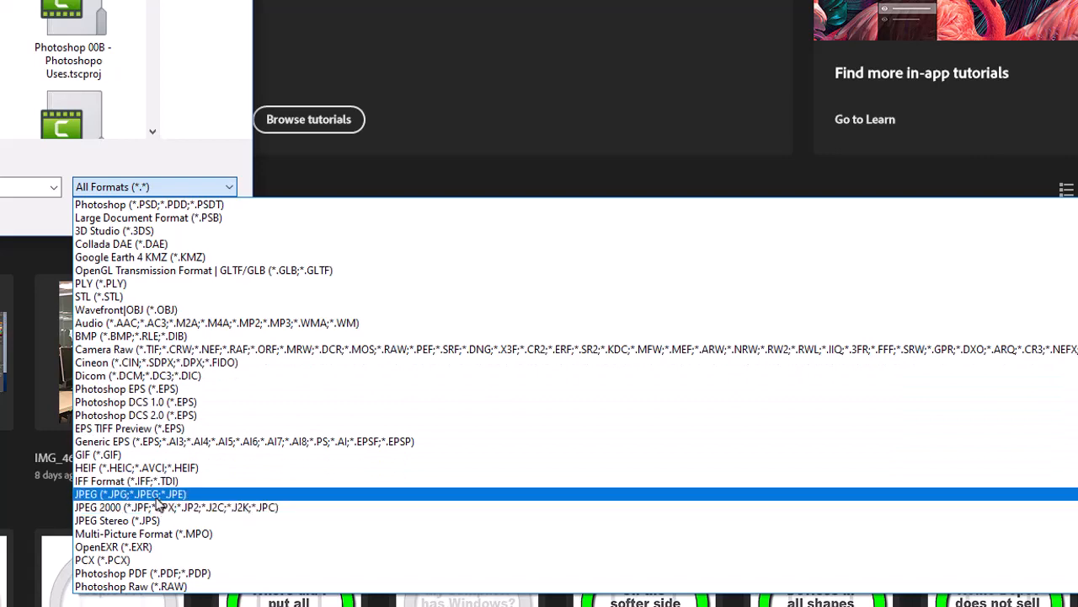
pyautogui.scroll(-2, 153, 495)
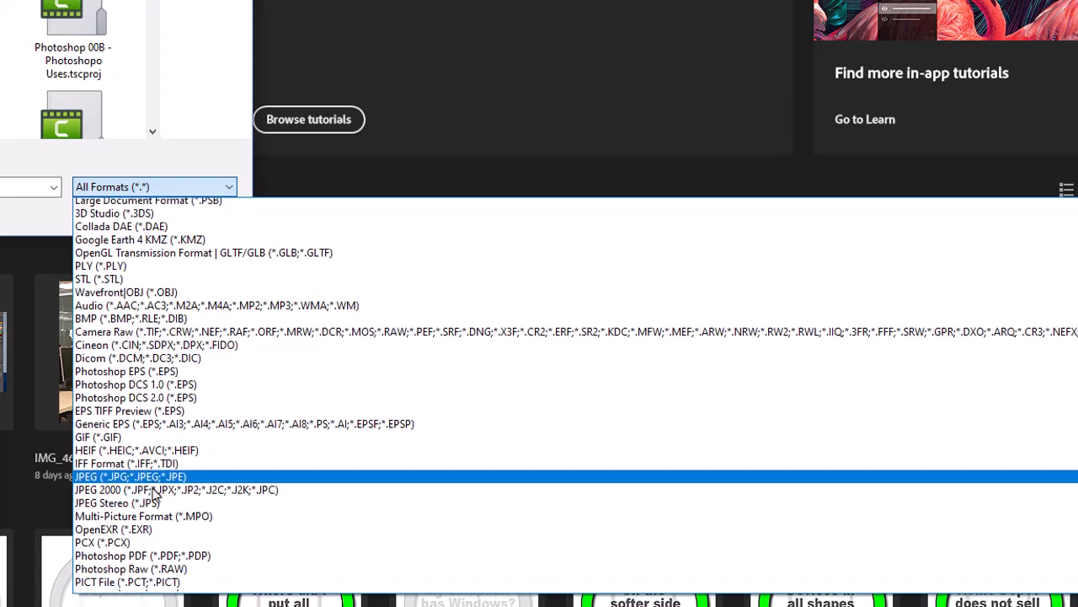
pyautogui.scroll(-2, 153, 495)
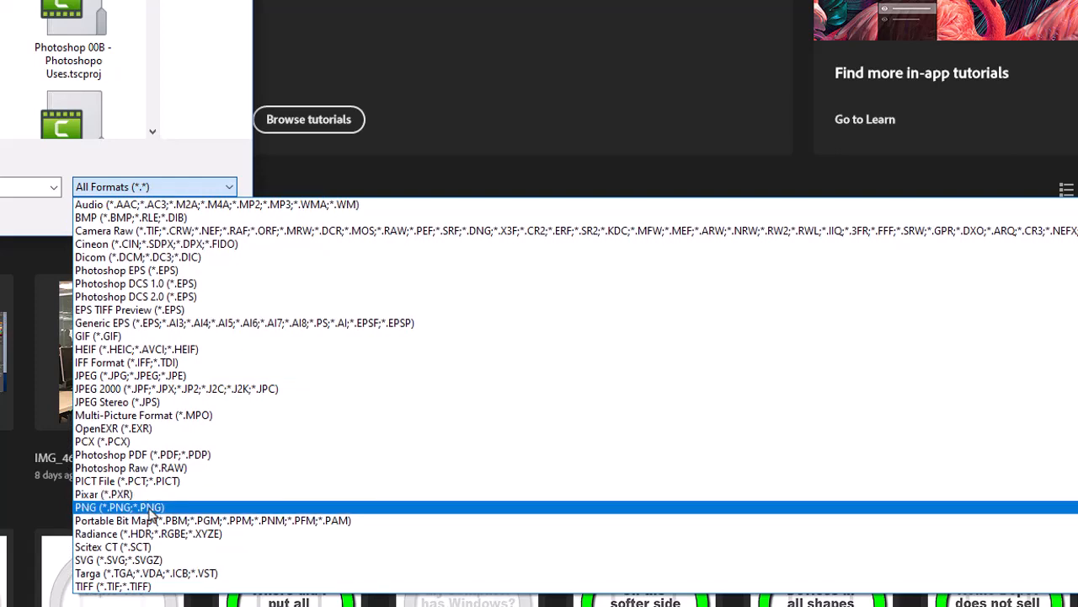
pyautogui.scroll(-1, 151, 514)
pyautogui.scroll(-1, 151, 511)
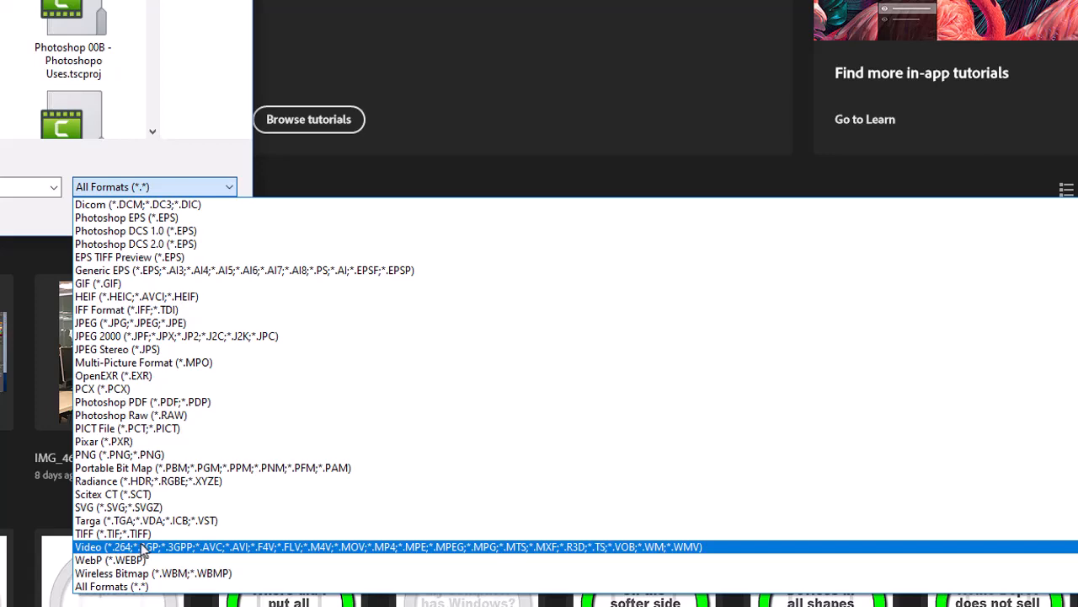
pyautogui.scroll(5, 143, 549)
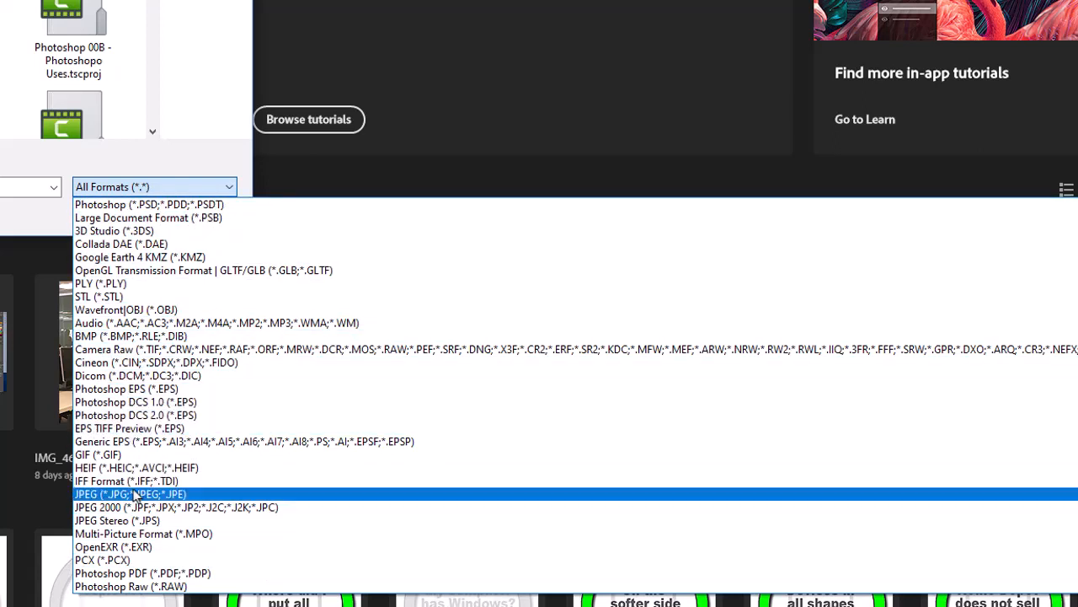
pyautogui.scroll(-2, 145, 578)
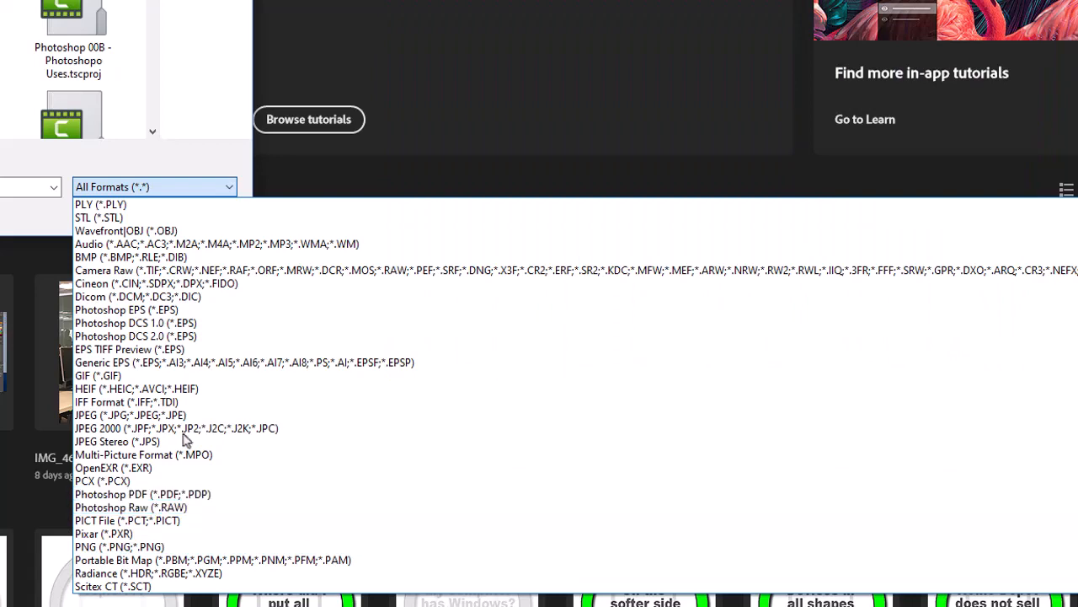
pyautogui.scroll(2, 92, 220)
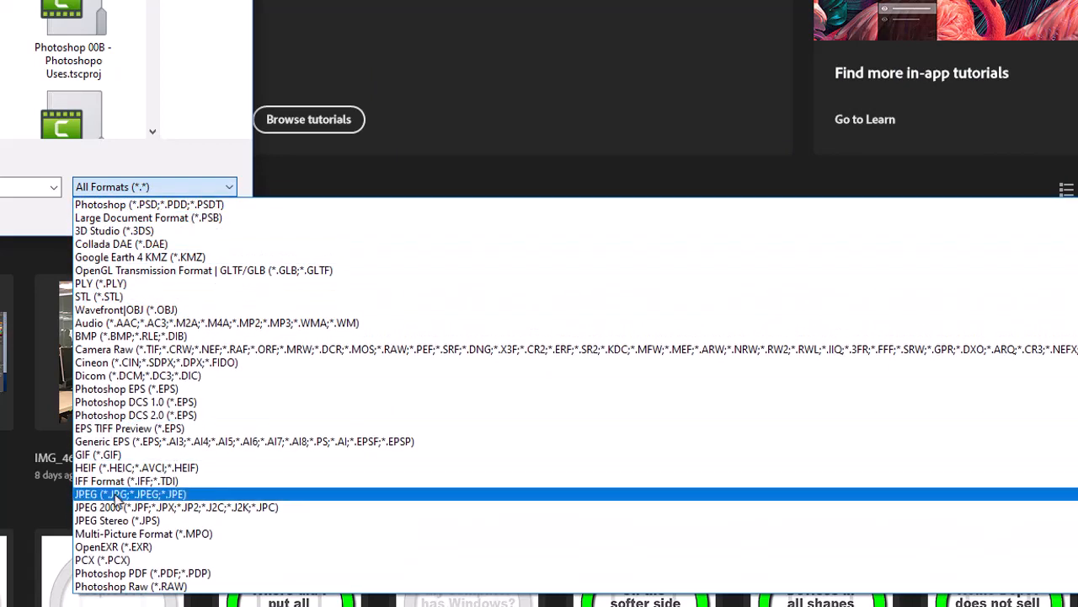
pyautogui.scroll(-2, 109, 499)
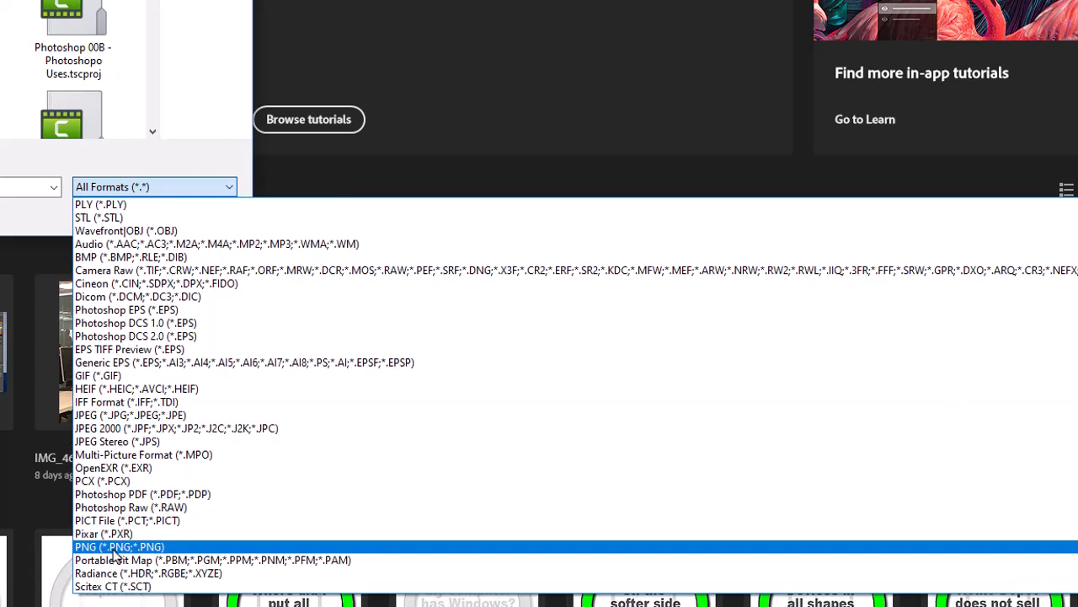
pyautogui.scroll(2, 118, 544)
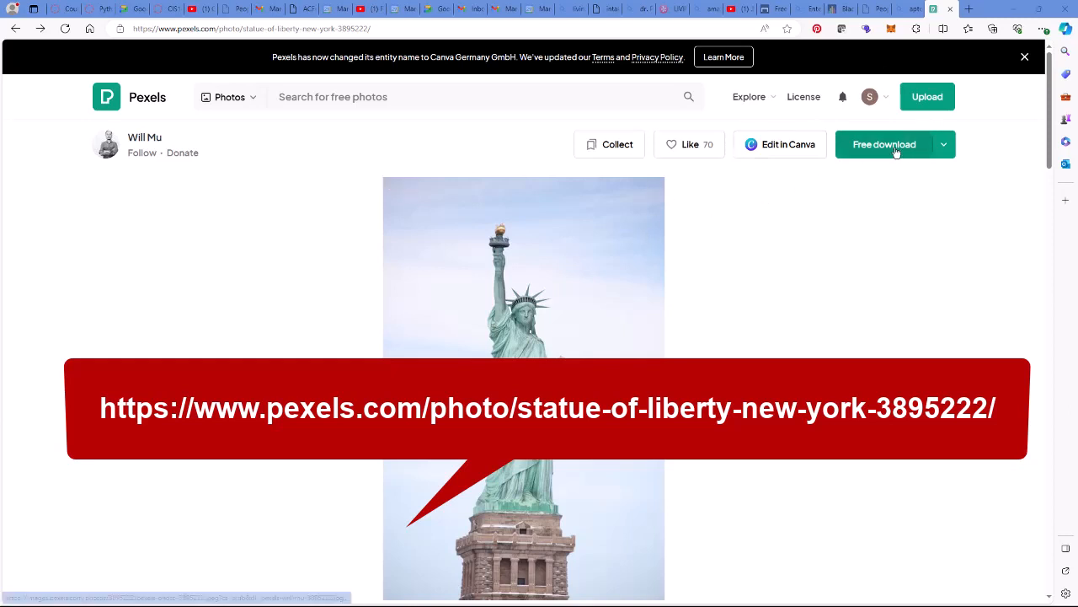
# Step: In the browser, download the Statue of Liberty photo from its Pexels page in the Small size, 640×960
pyautogui.click(945, 147)
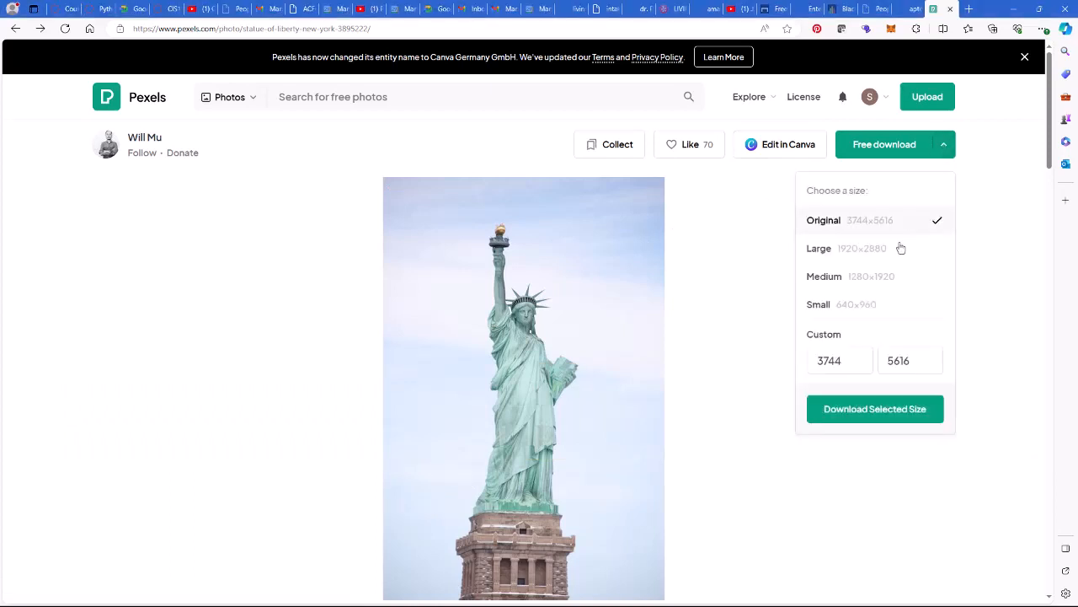
pyautogui.click(846, 307)
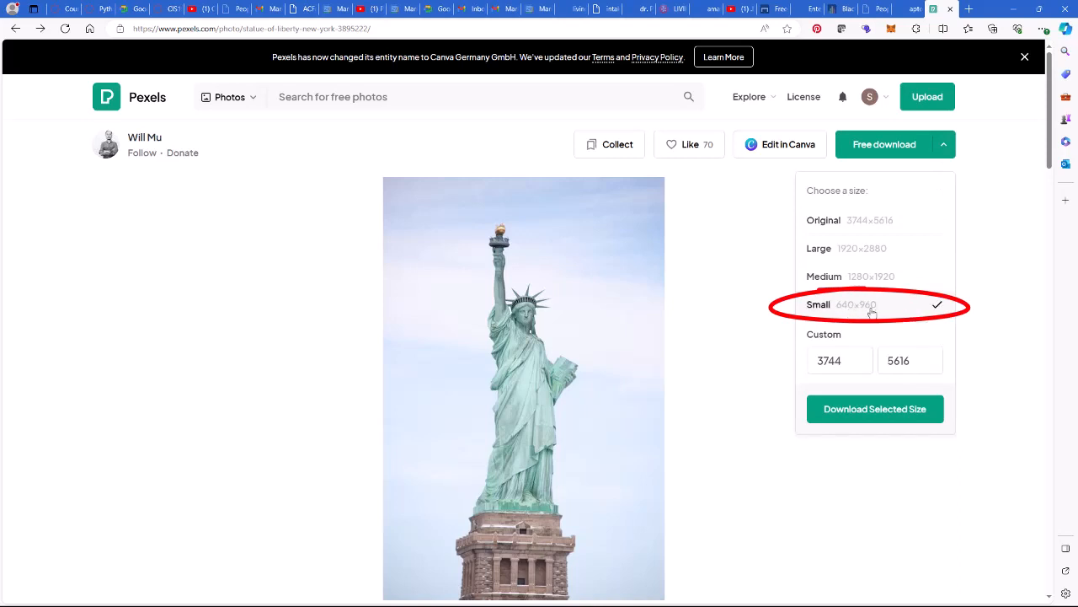
pyautogui.click(891, 411)
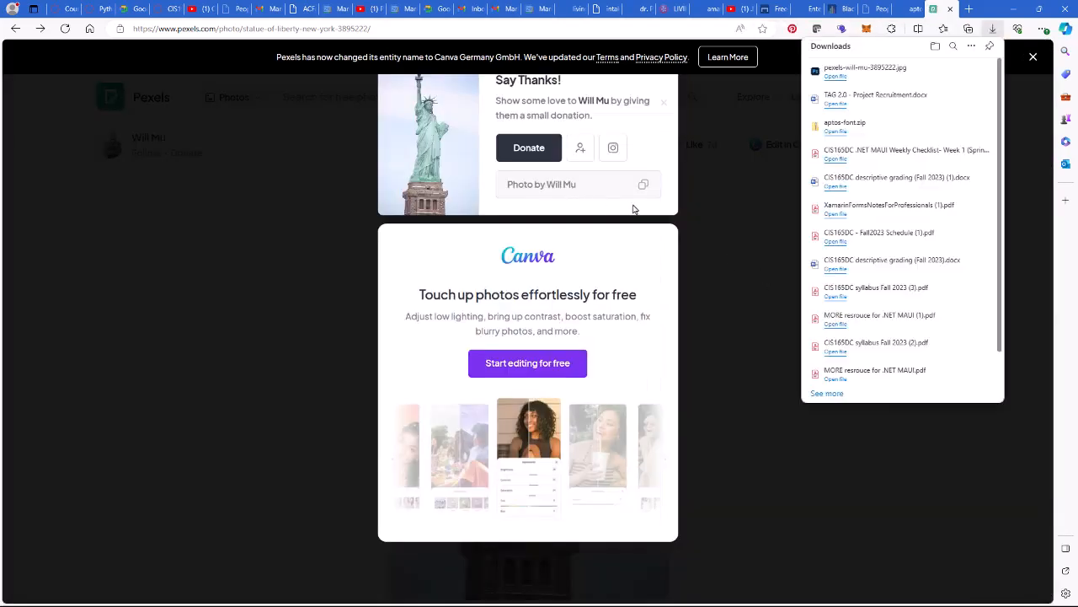
# Step: Copy the photographer's credit line for the downloaded photo and dismiss the thank-you window
pyautogui.click(581, 187)
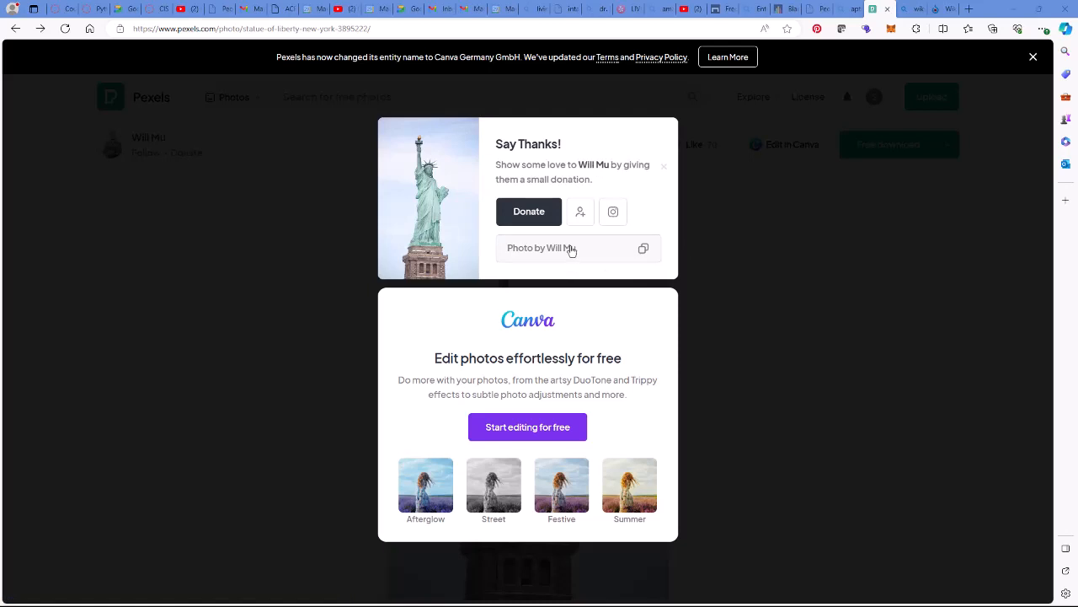
pyautogui.click(644, 251)
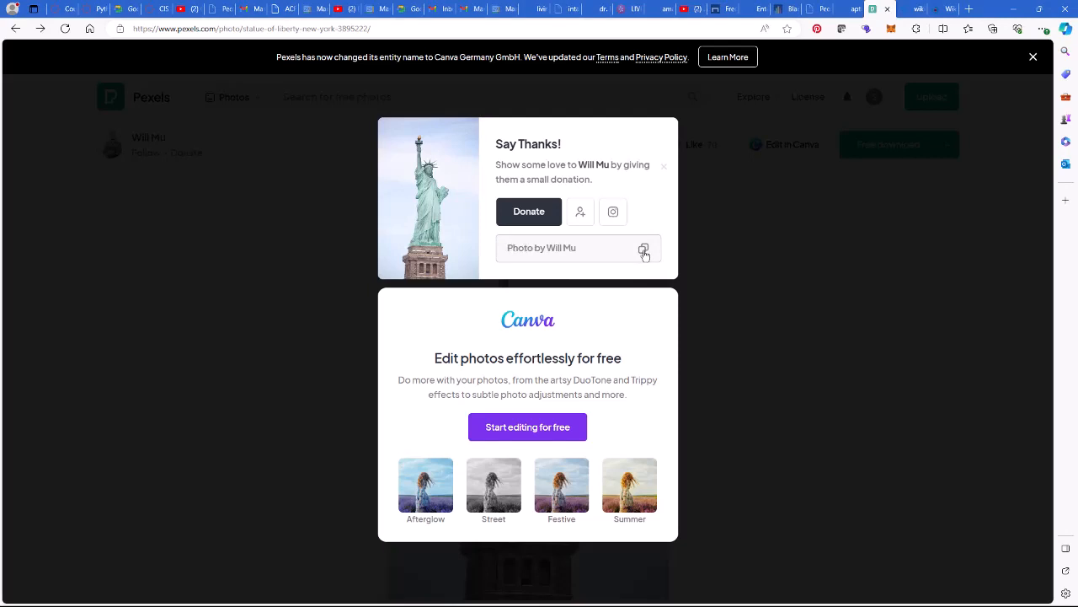
pyautogui.click(770, 257)
# Step: Switch to Photoshop and open the Statue of Liberty JPG from the Downloads folder
pyautogui.hotkey('alt', 'Tab')
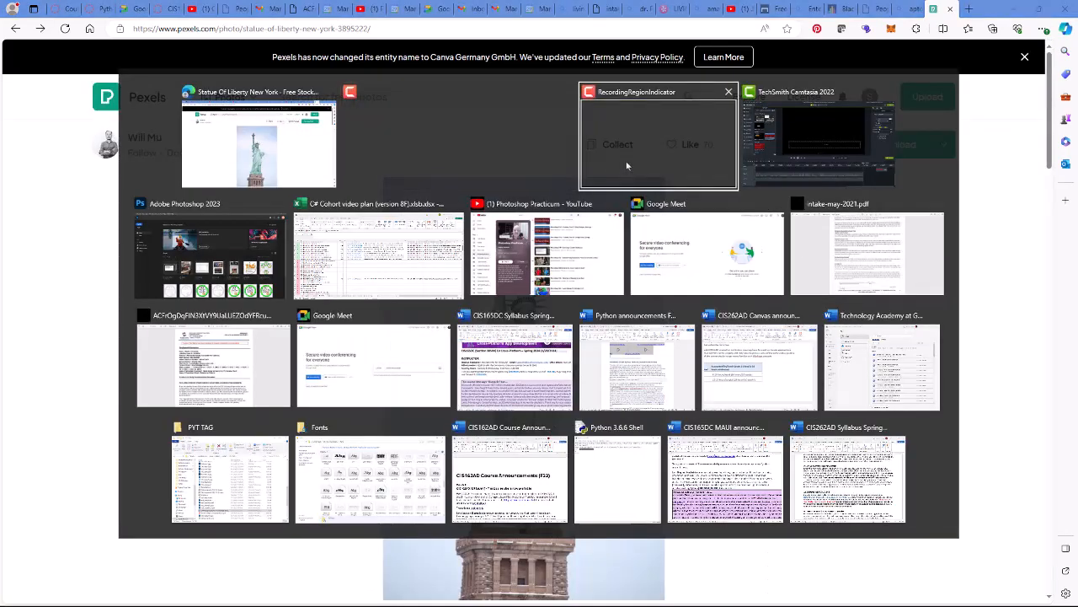
pyautogui.click(211, 253)
pyautogui.click(26, 6)
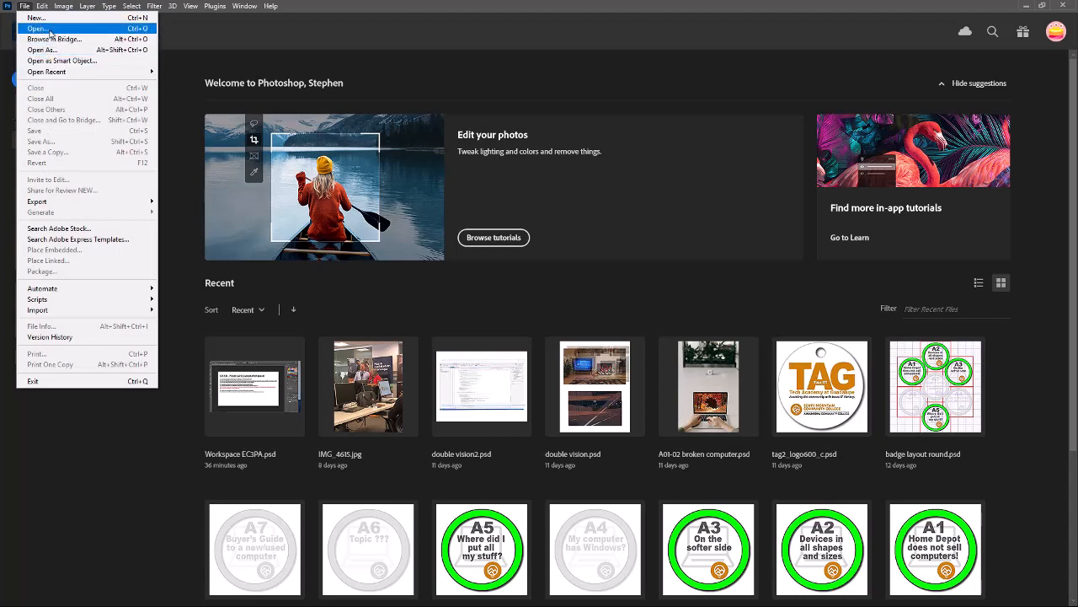
pyautogui.click(49, 32)
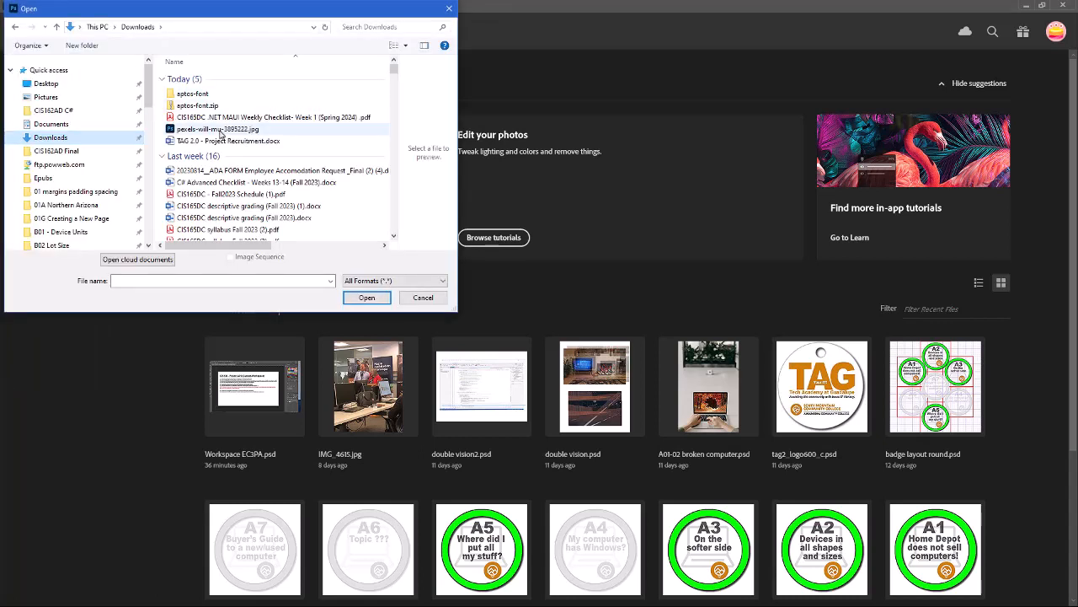
pyautogui.click(219, 131)
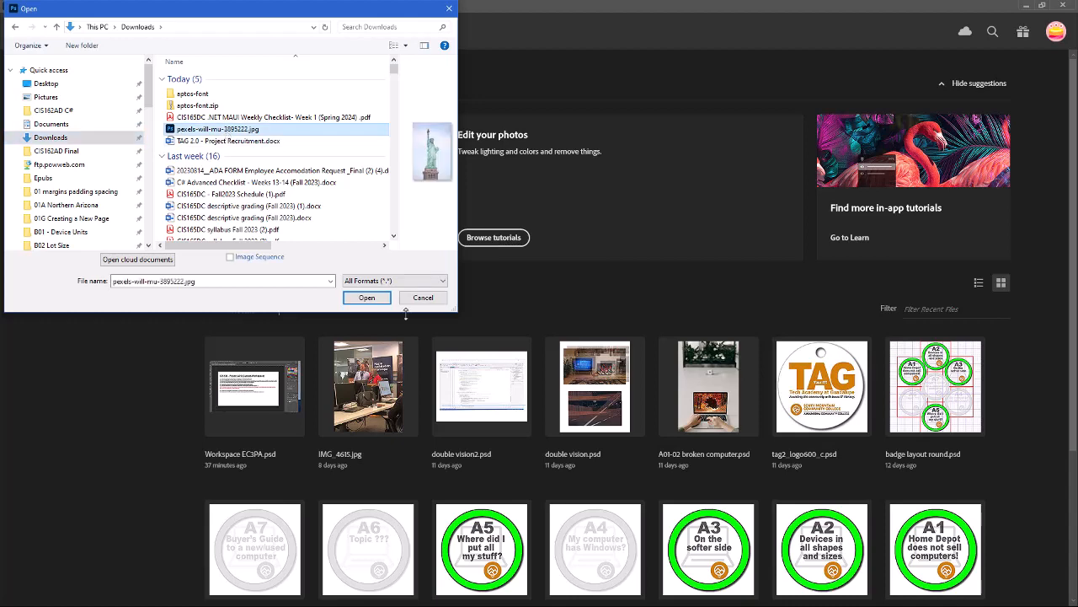
pyautogui.click(368, 296)
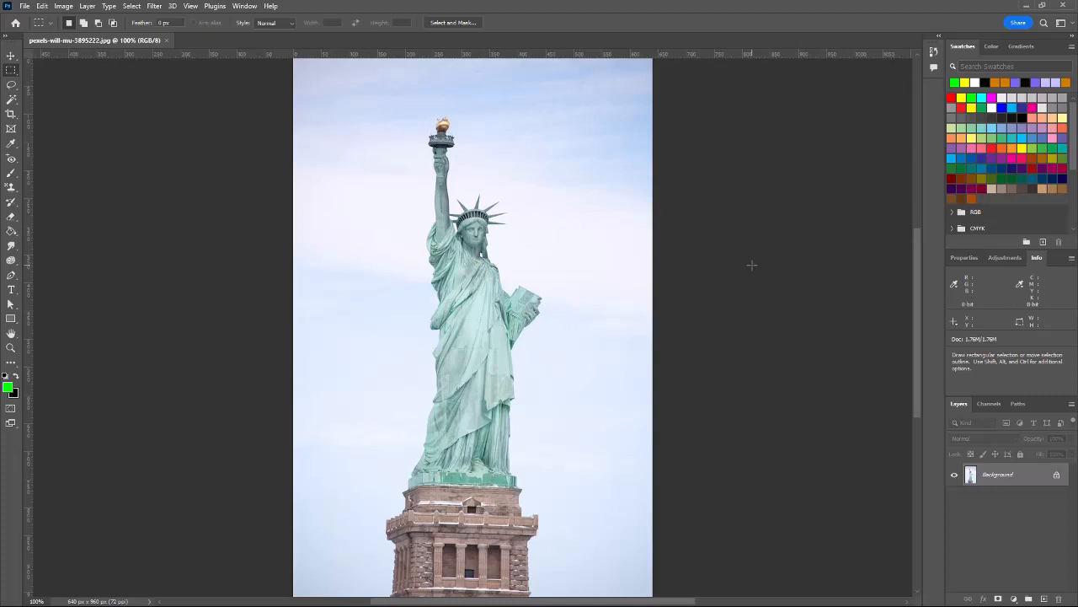
# Step: Reset the foreground and background colors to default and set up the Type tool with Arial Bold, 16 pt, in black
pyautogui.press('d')
pyautogui.press('v')
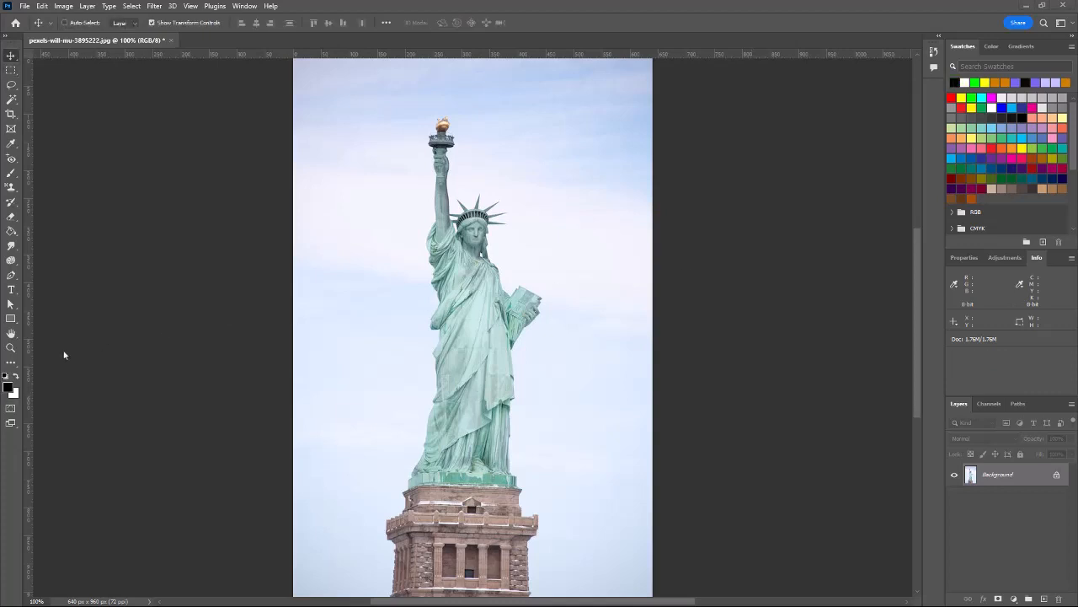
pyautogui.click(13, 292)
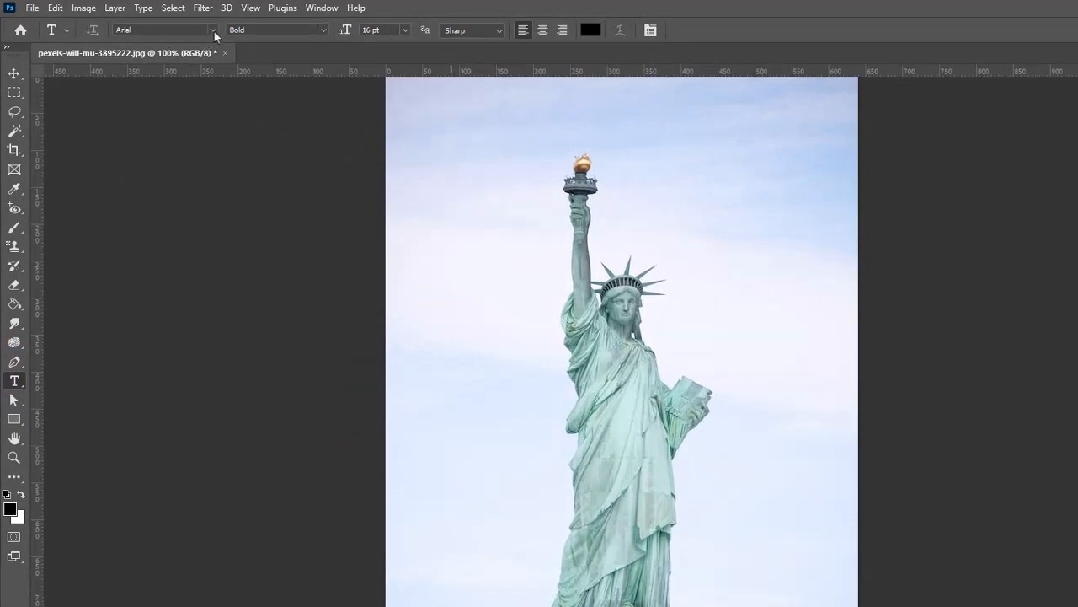
pyautogui.click(214, 32)
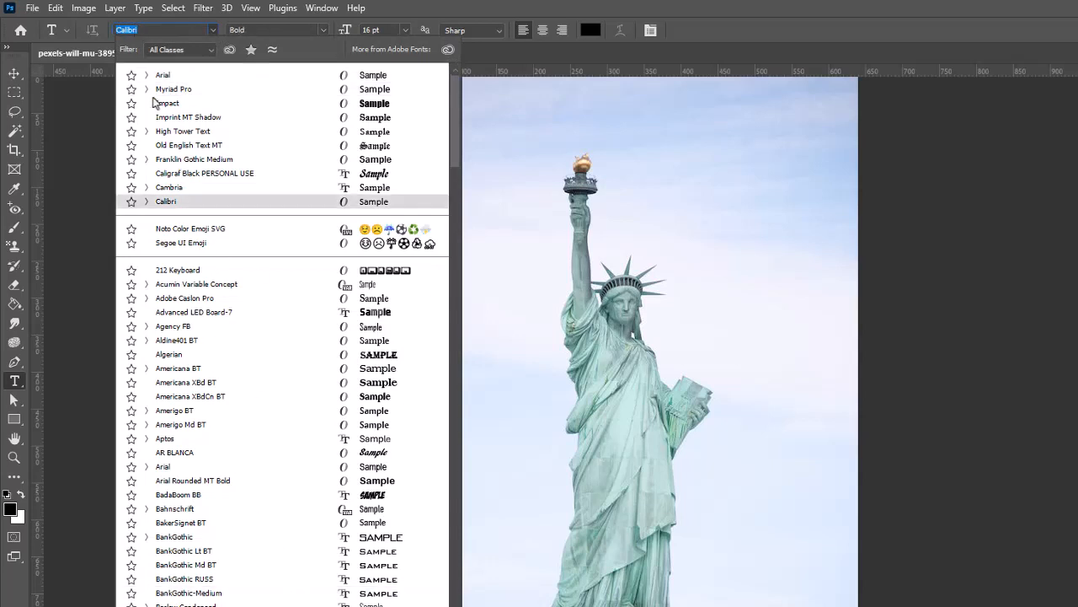
pyautogui.write('ar')
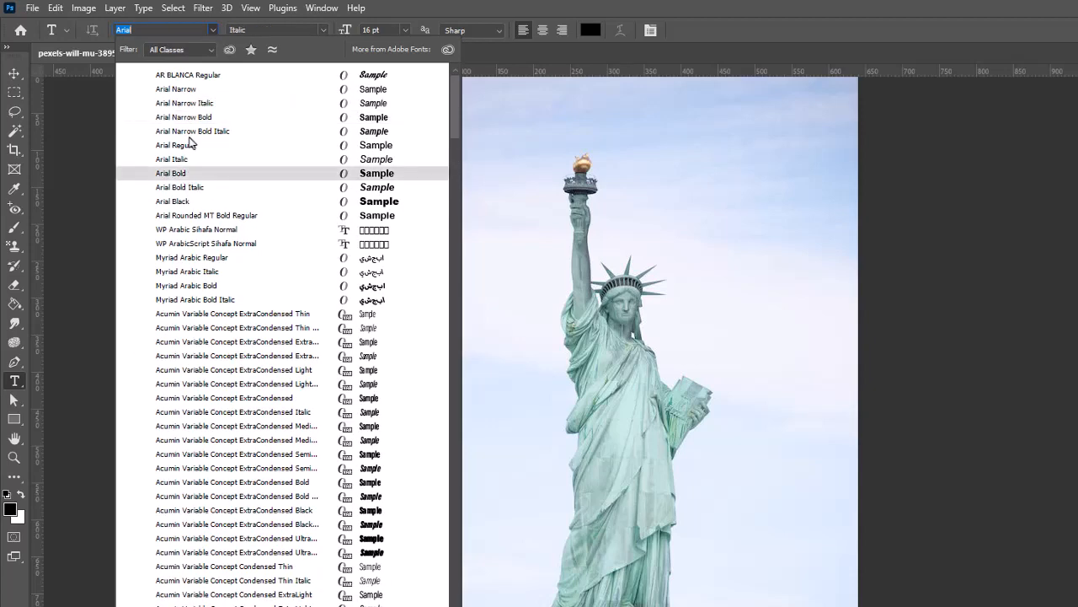
pyautogui.click(187, 147)
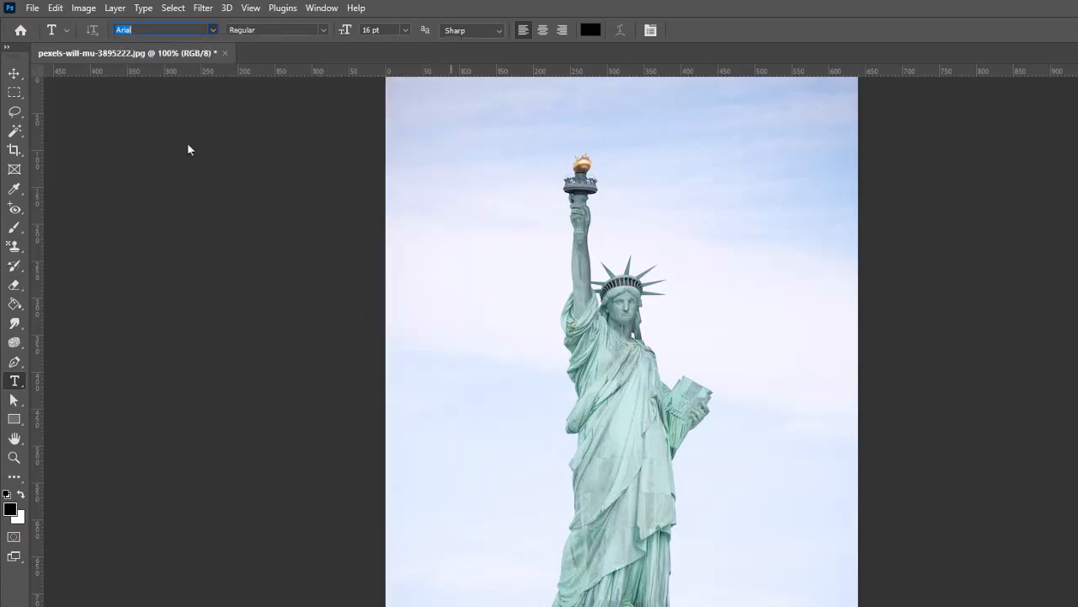
pyautogui.click(324, 31)
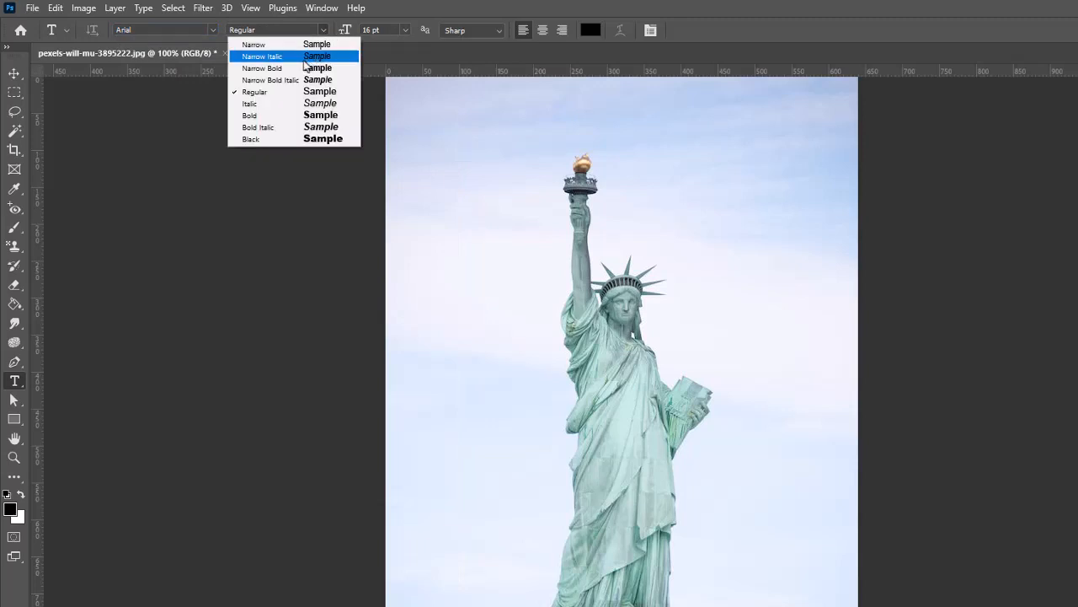
pyautogui.click(271, 120)
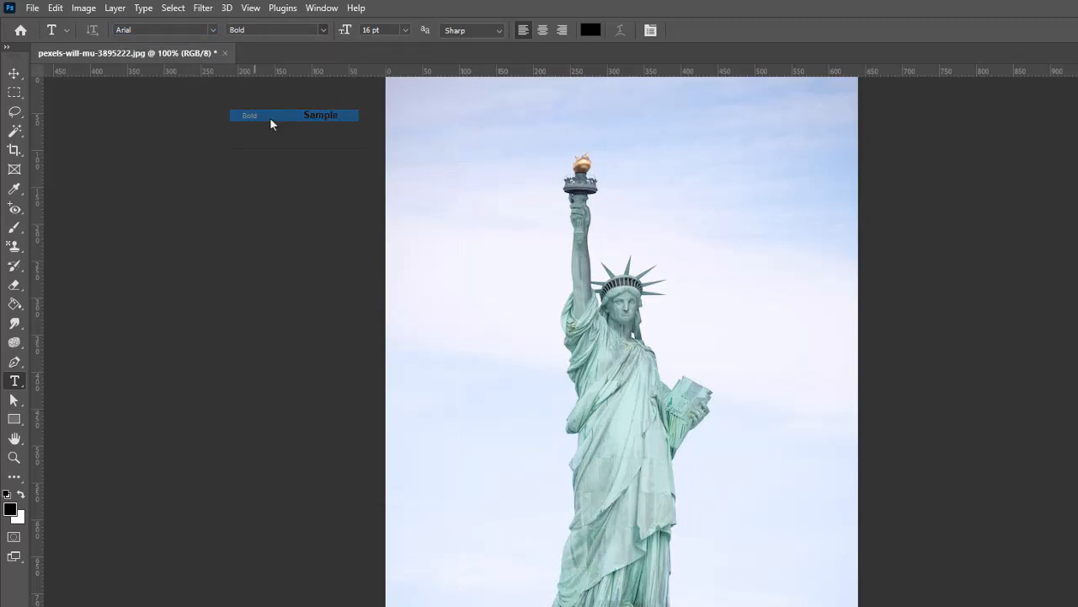
pyautogui.click(405, 31)
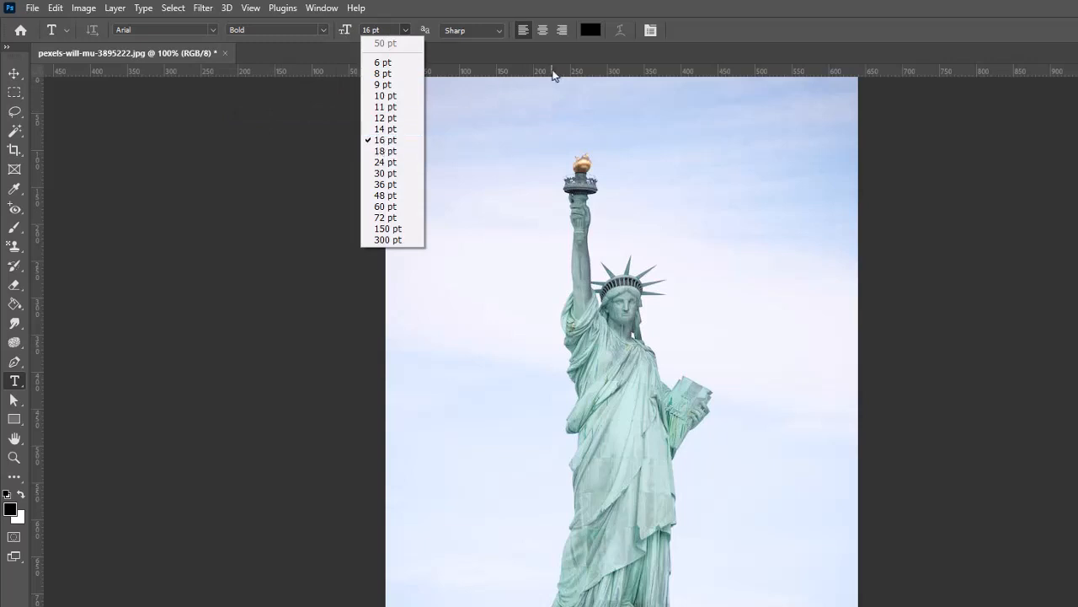
pyautogui.click(592, 30)
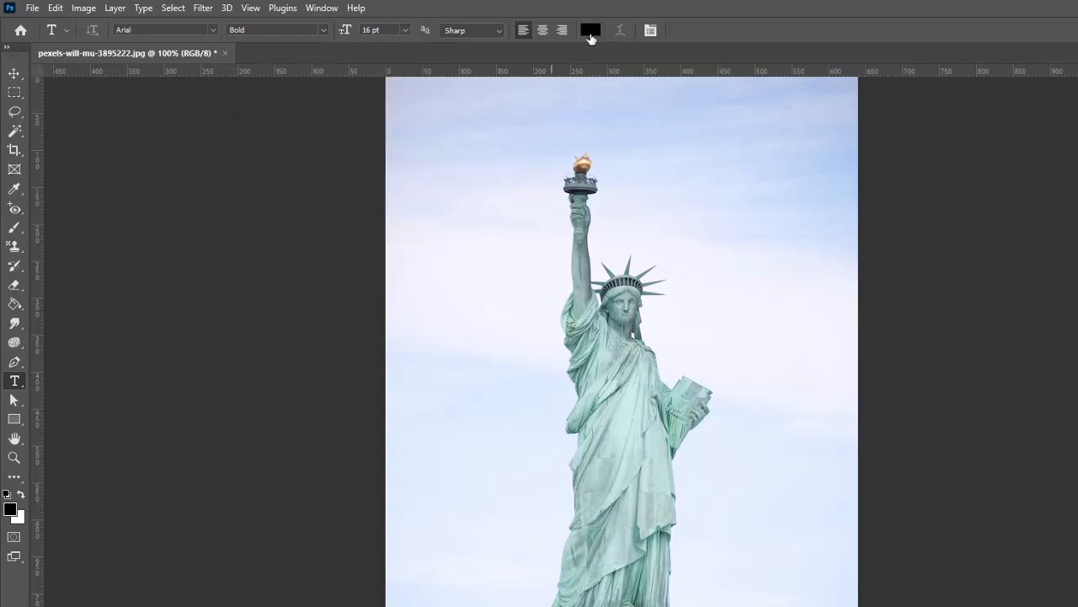
pyautogui.click(591, 38)
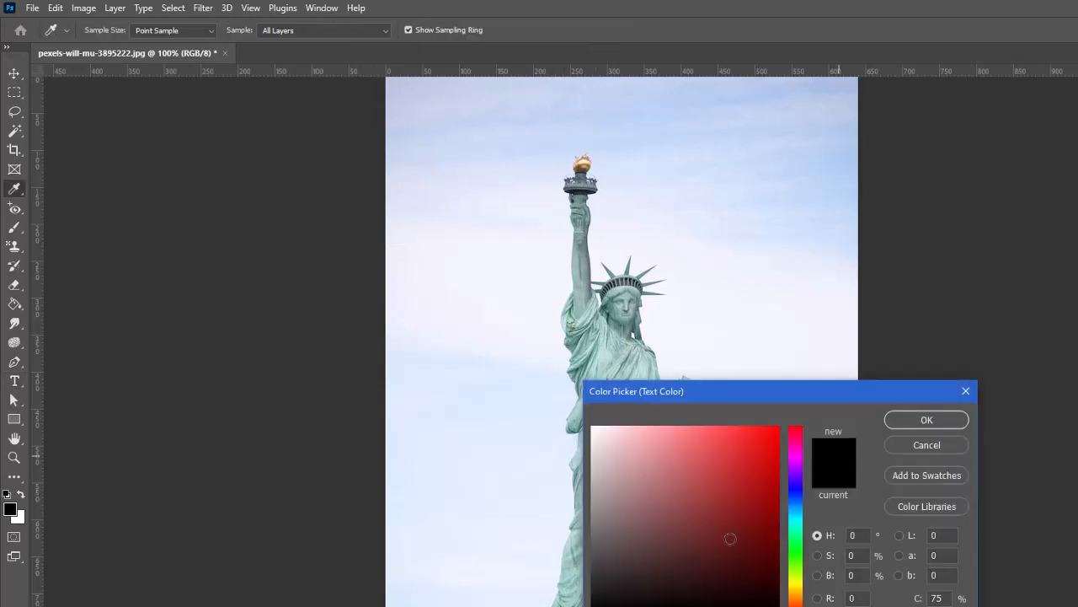
pyautogui.click(943, 421)
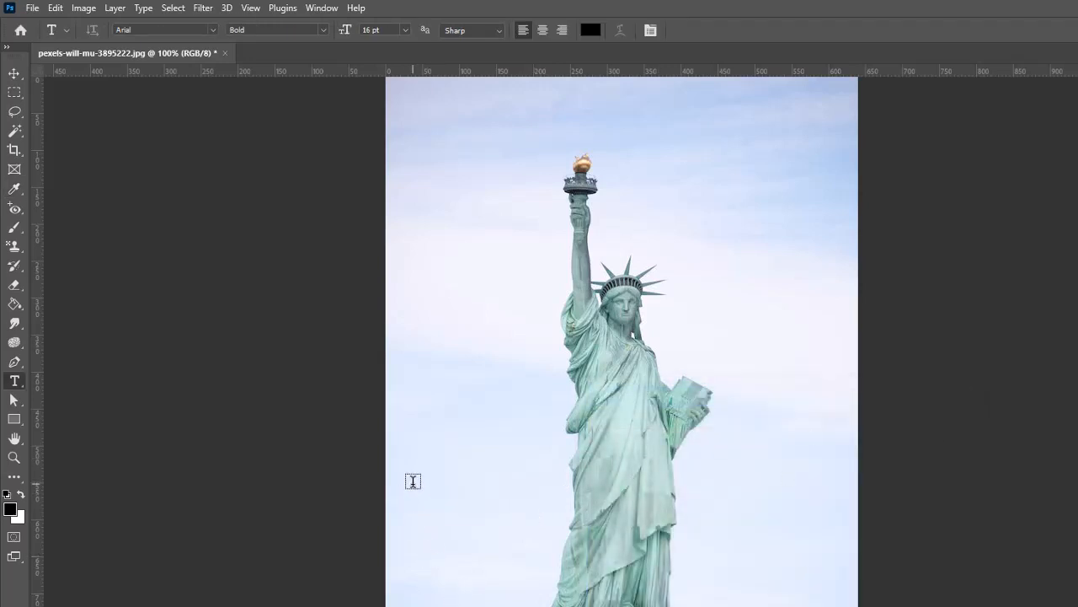
# Step: Start a text line in the sky beside the statue's robe and paste the copied photo credit with its Pexels link
pyautogui.click(412, 481)
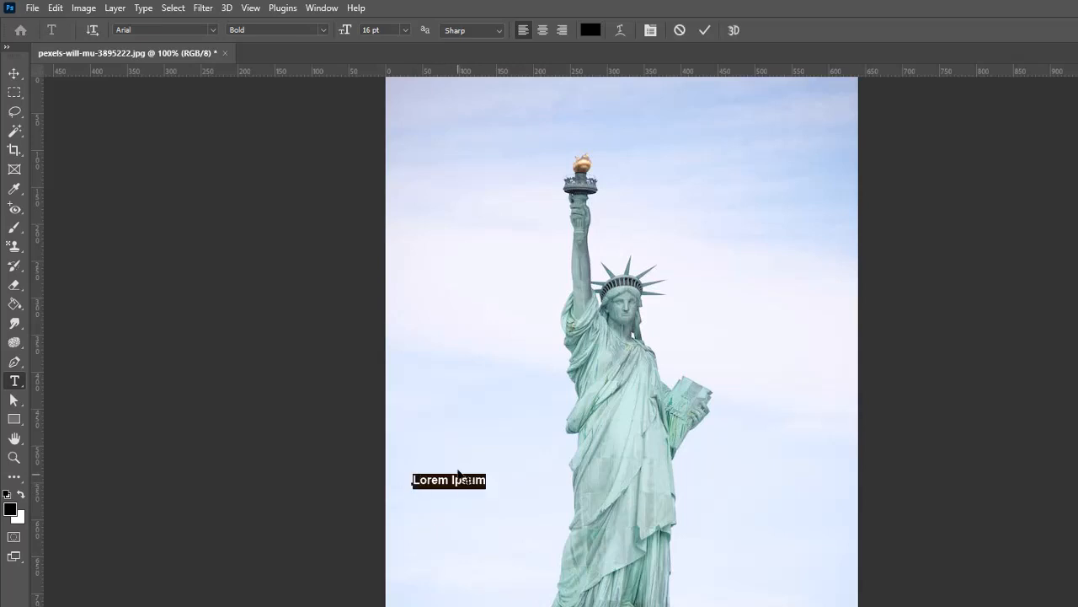
pyautogui.click(545, 414)
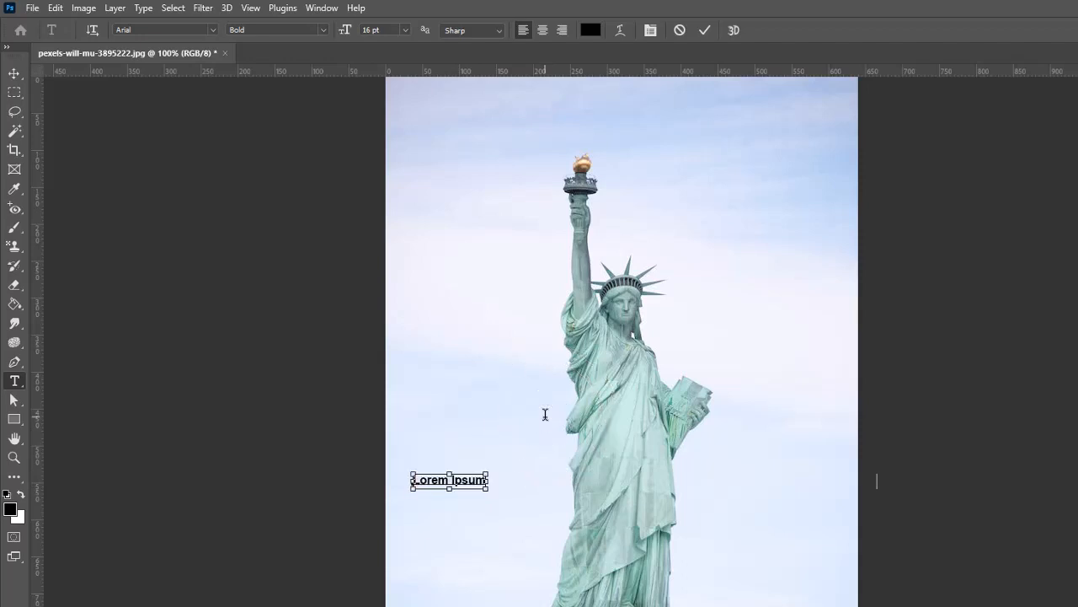
pyautogui.hotkey('ctrl', 'v')
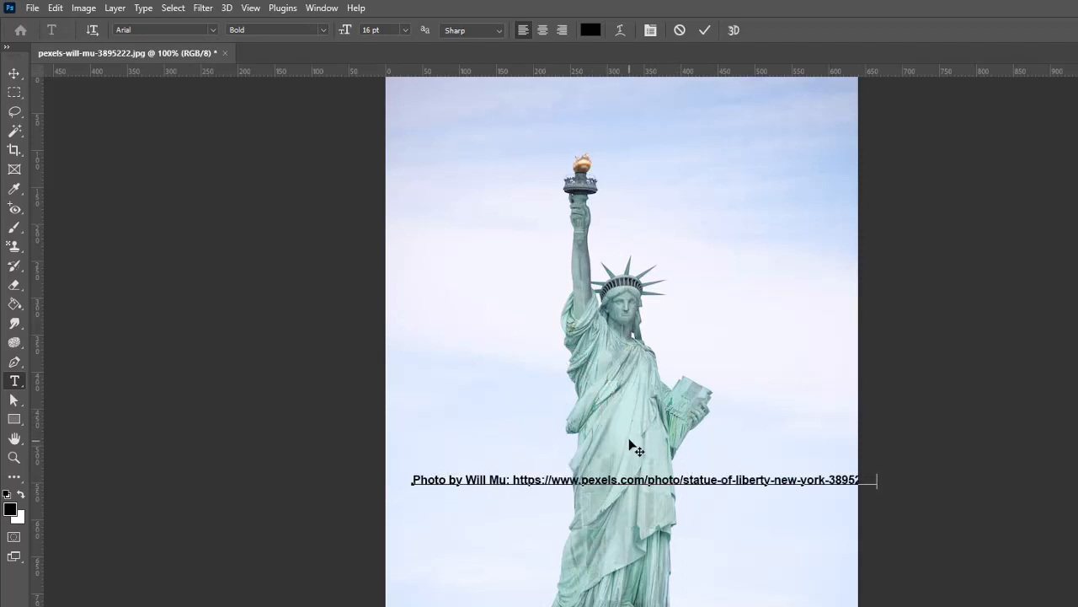
# Step: Remove the colon after the photographer's name and break the credit so the Pexels link starts on a second line
pyautogui.click(511, 480)
pyautogui.moveTo(511, 480); pyautogui.dragTo(503, 479)
pyautogui.press('BackSpace')
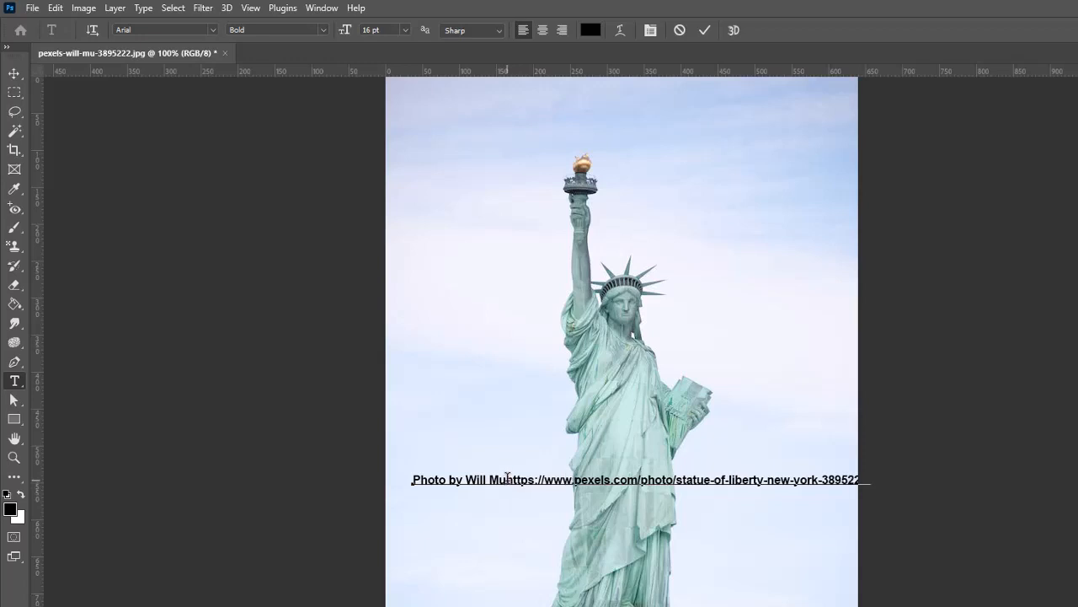
pyautogui.press('Return')
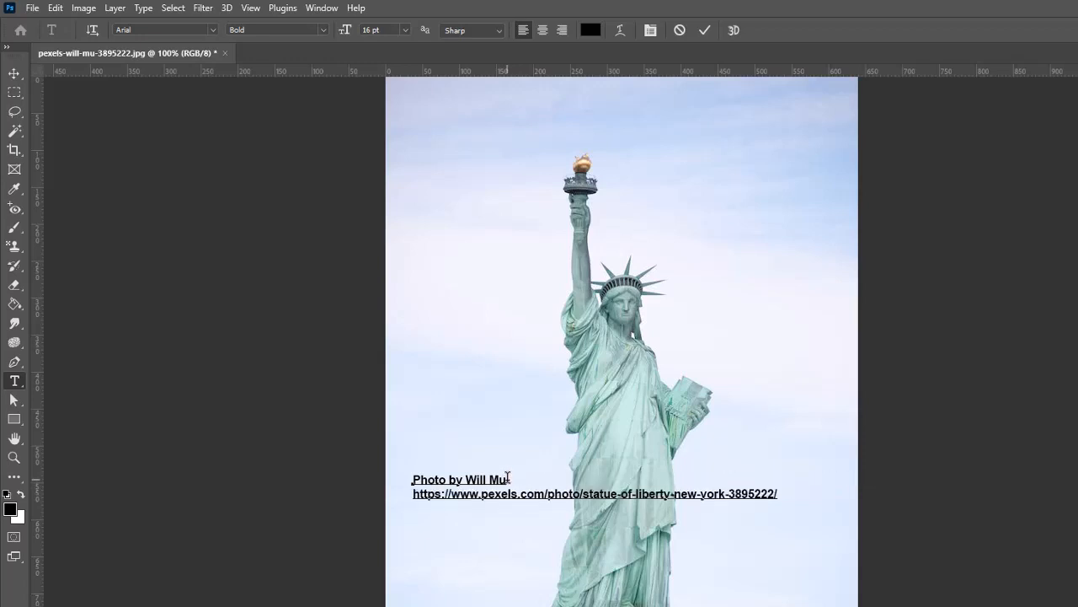
pyautogui.moveTo(452, 494); pyautogui.dragTo(400, 492)
pyautogui.write('(')
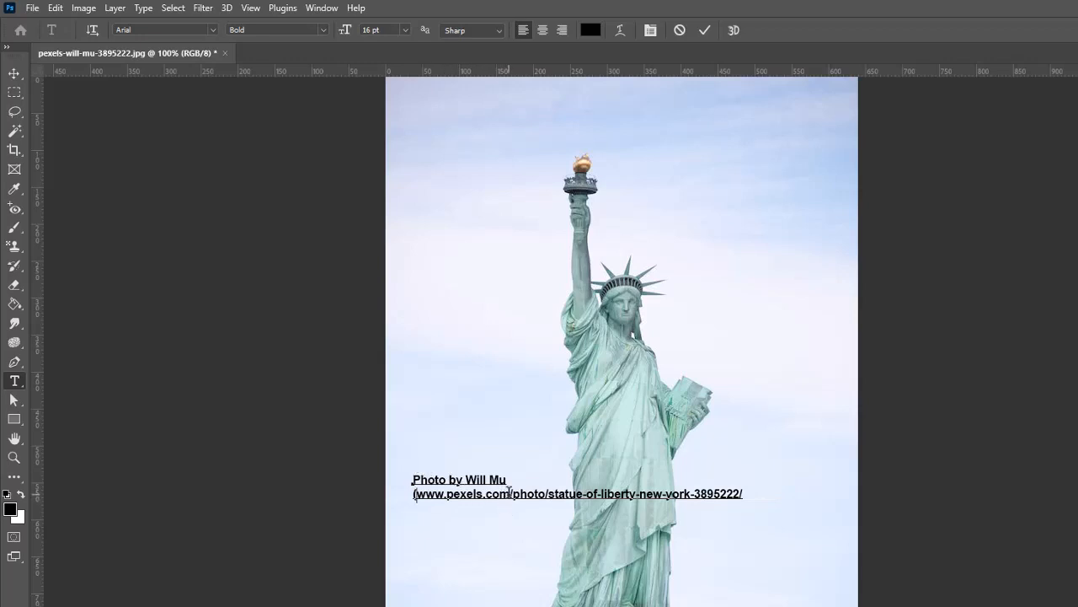
pyautogui.moveTo(509, 494); pyautogui.dragTo(804, 494)
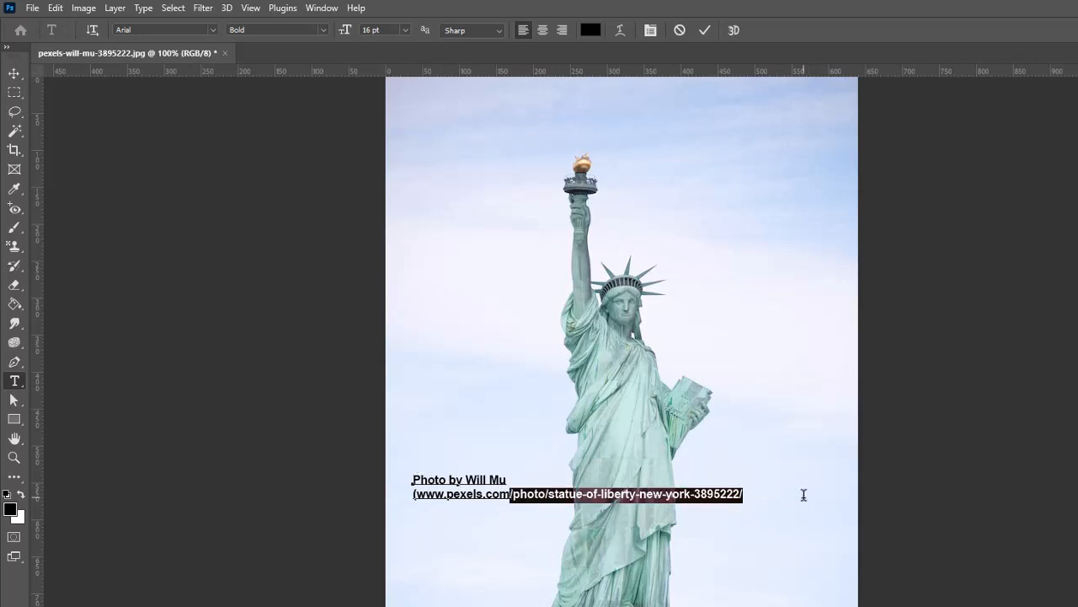
pyautogui.write(')')
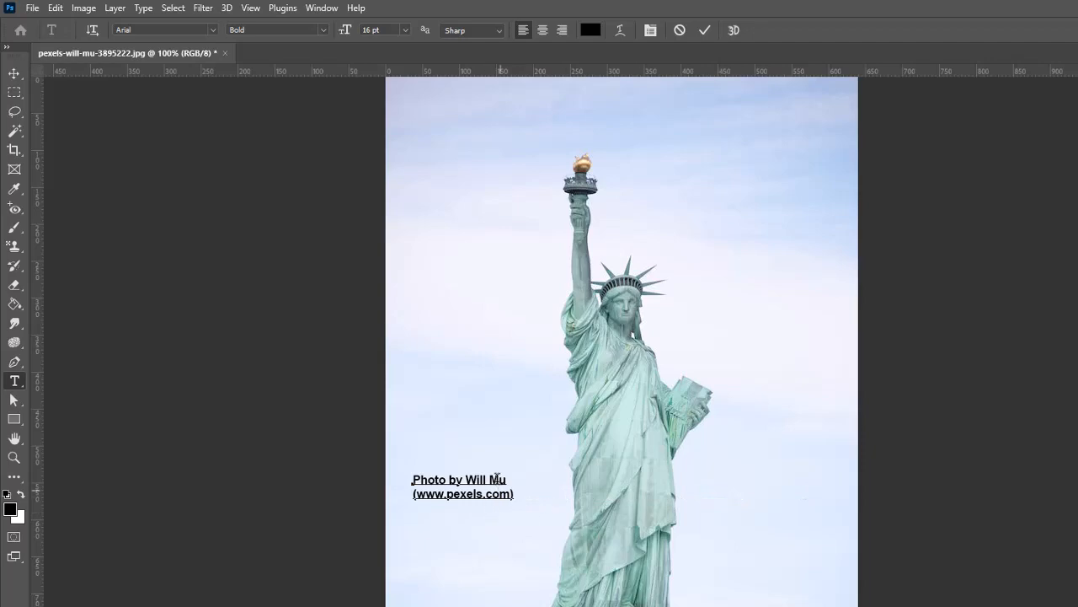
pyautogui.click(15, 73)
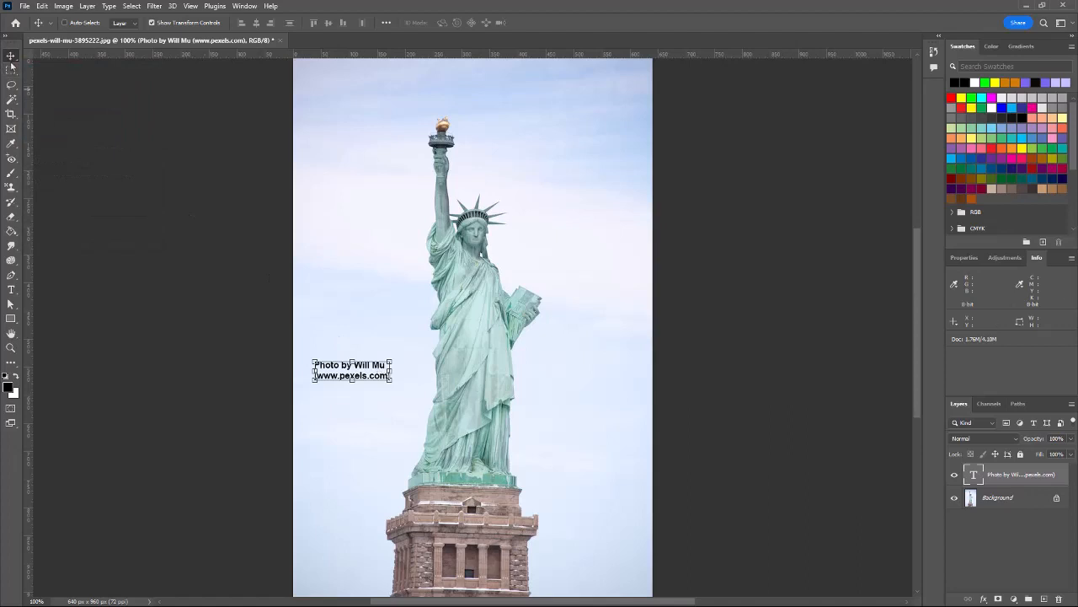
pyautogui.moveTo(366, 375); pyautogui.dragTo(360, 574)
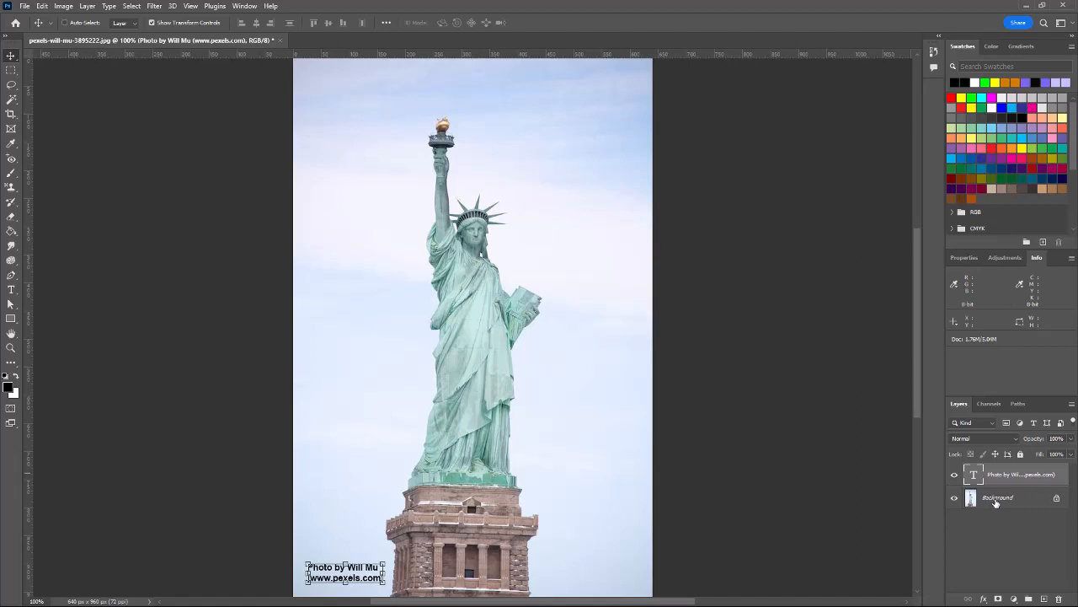
# Step: Duplicate the Background layer and name the copy "sky mod"
pyautogui.rightClick(996, 503)
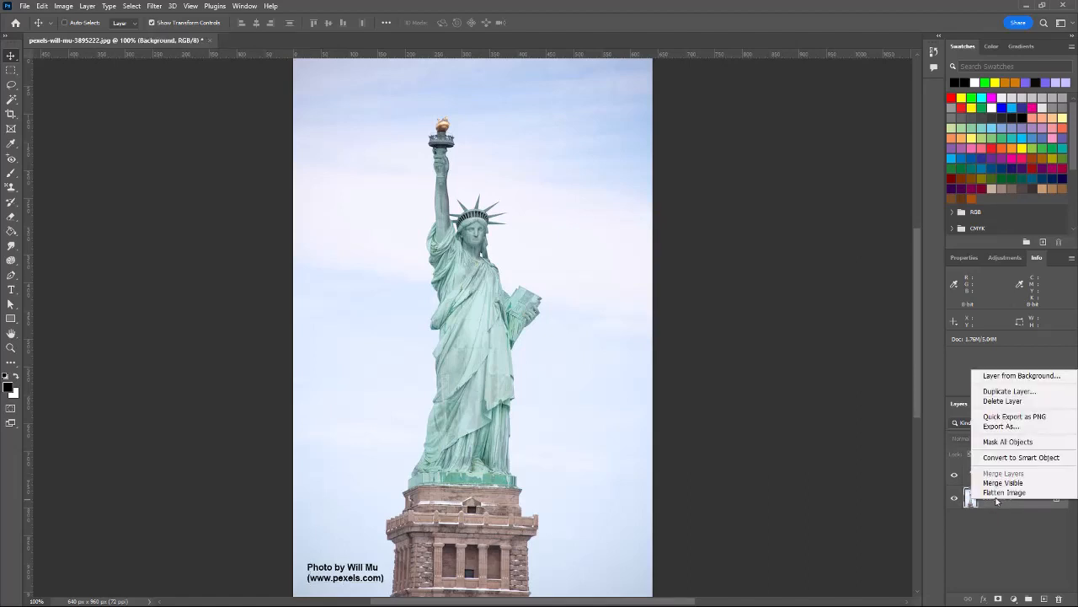
pyautogui.click(998, 392)
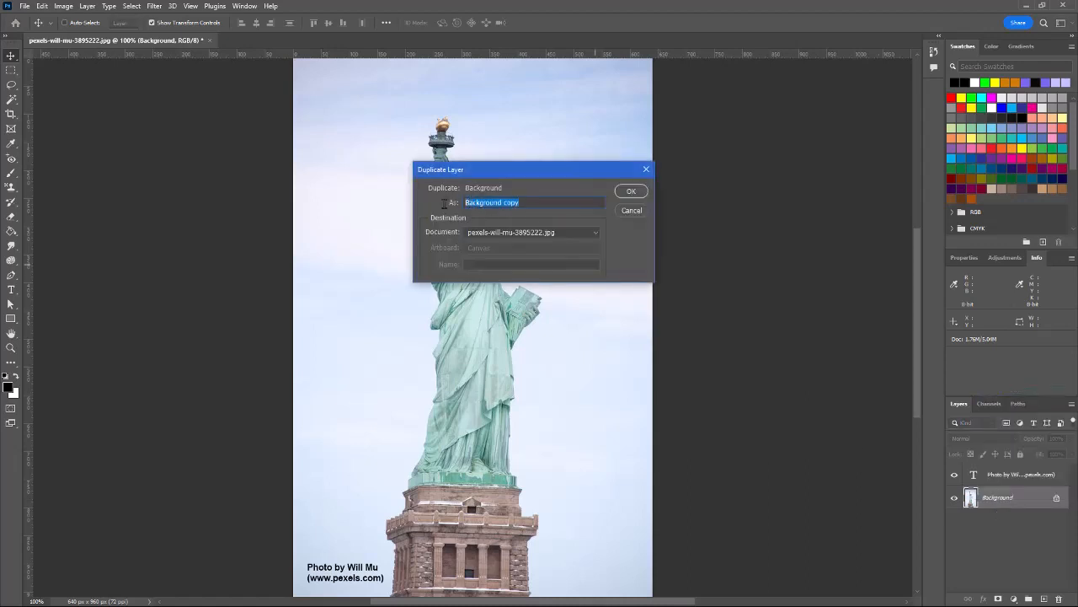
pyautogui.write('sky mod')
pyautogui.click(638, 192)
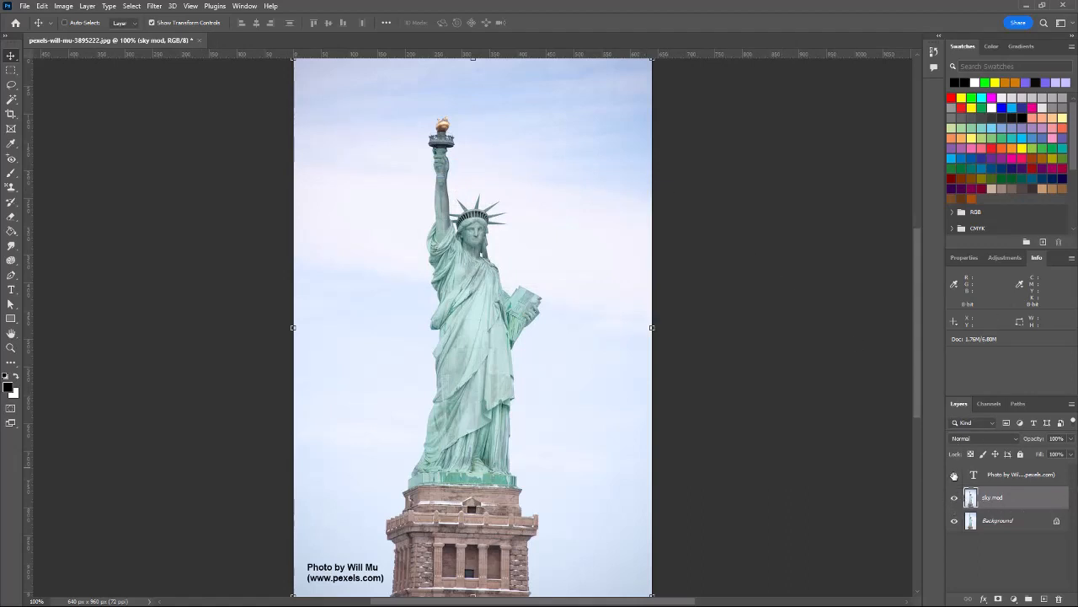
# Step: Hide and show the credit text and sky mod layers to compare them with the Background, finishing with every layer visible
pyautogui.click(955, 474)
pyautogui.click(955, 499)
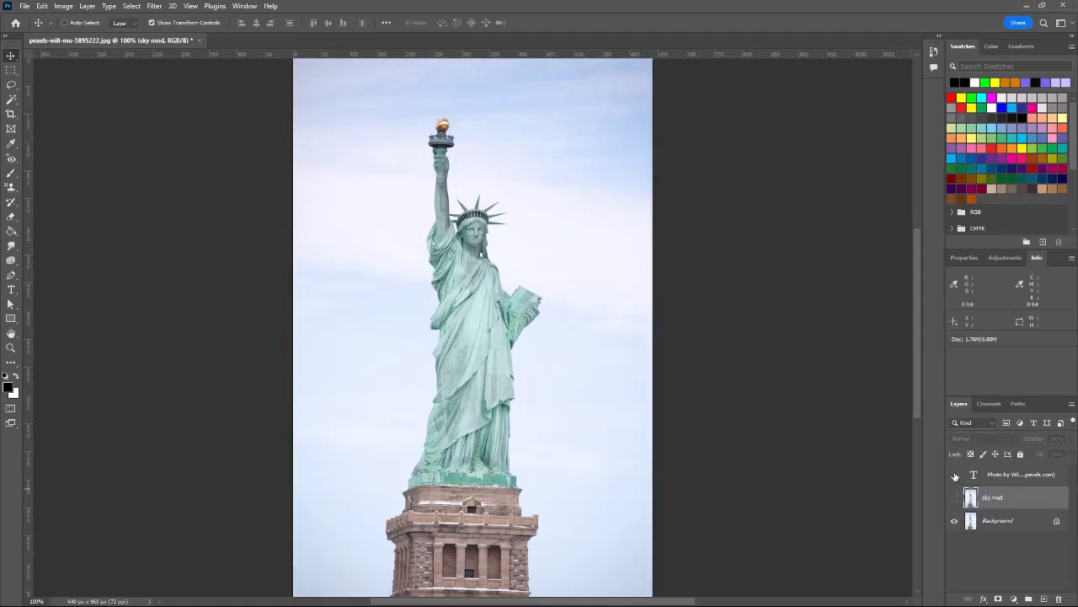
pyautogui.click(955, 475)
pyautogui.click(955, 498)
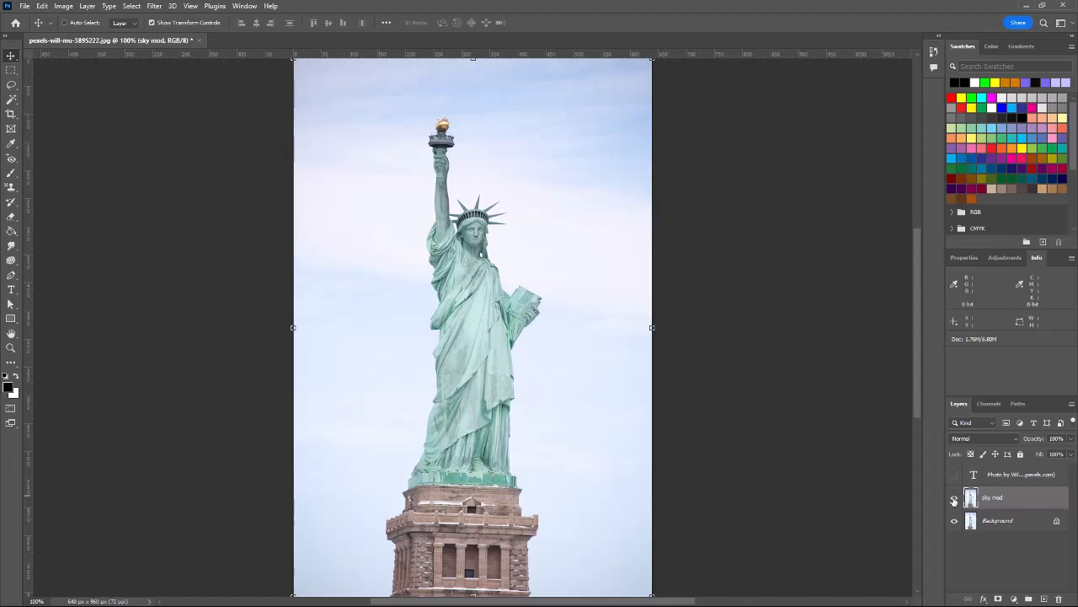
pyautogui.click(954, 498)
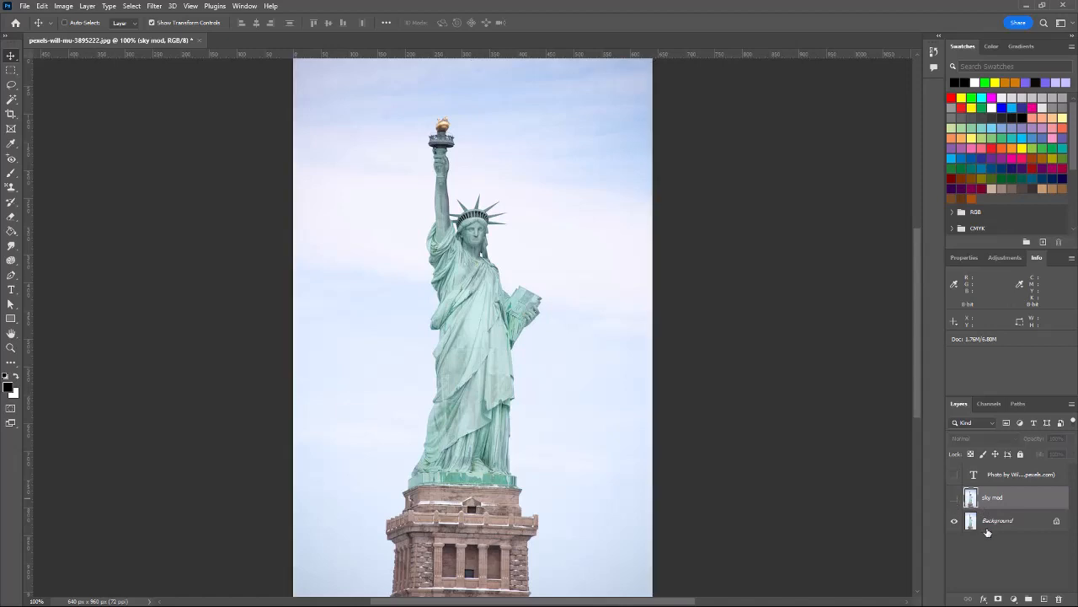
pyautogui.click(954, 498)
pyautogui.click(955, 475)
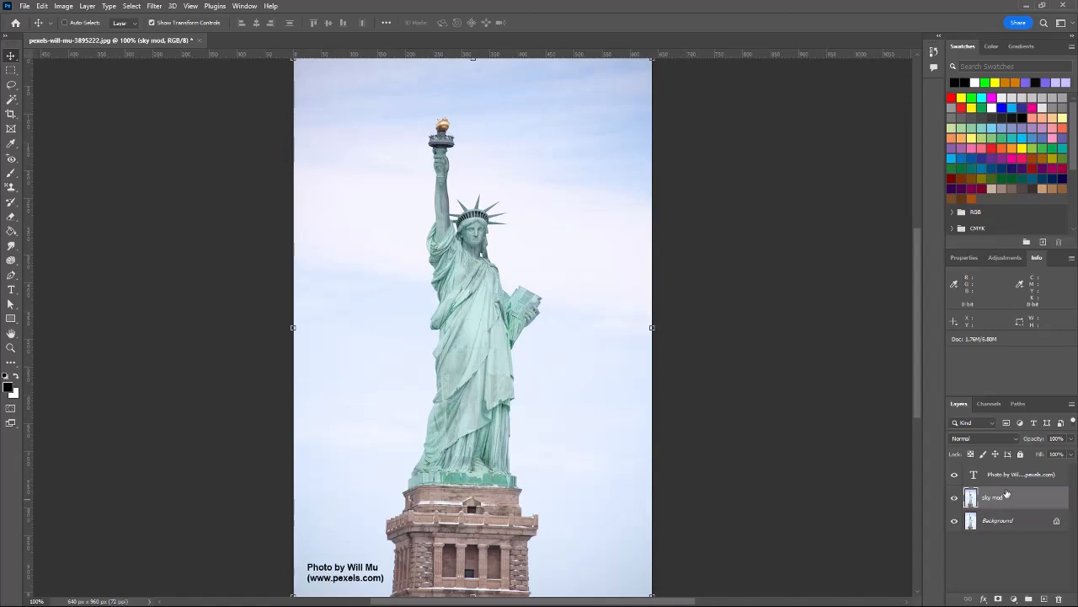
# Step: Open Sky Replacement for the sky mod layer and choose the third Blue Skies preset with small scattered white clouds
pyautogui.click(42, 7)
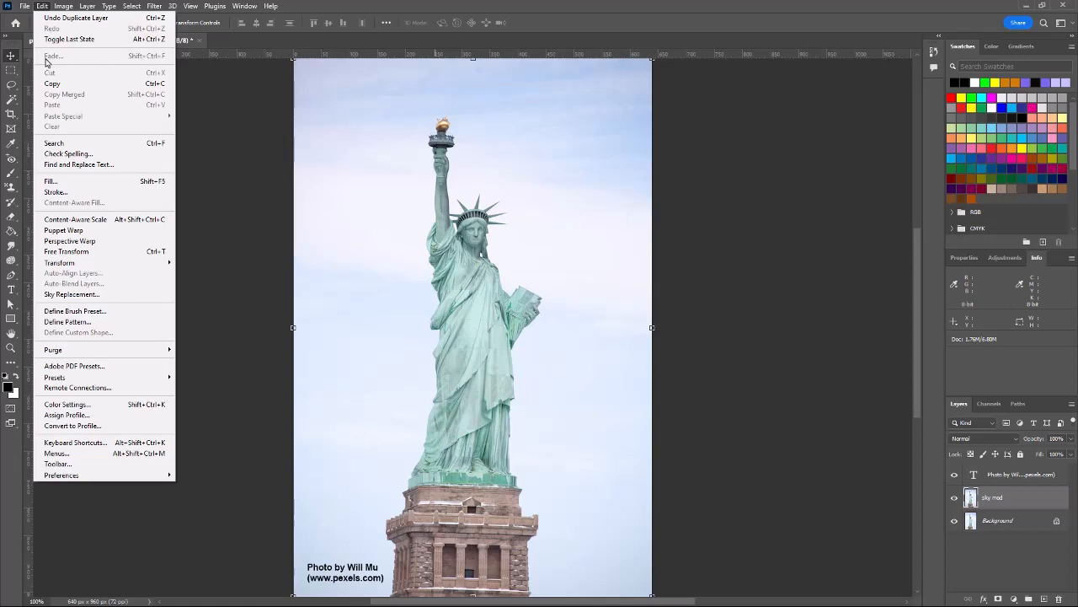
pyautogui.click(113, 295)
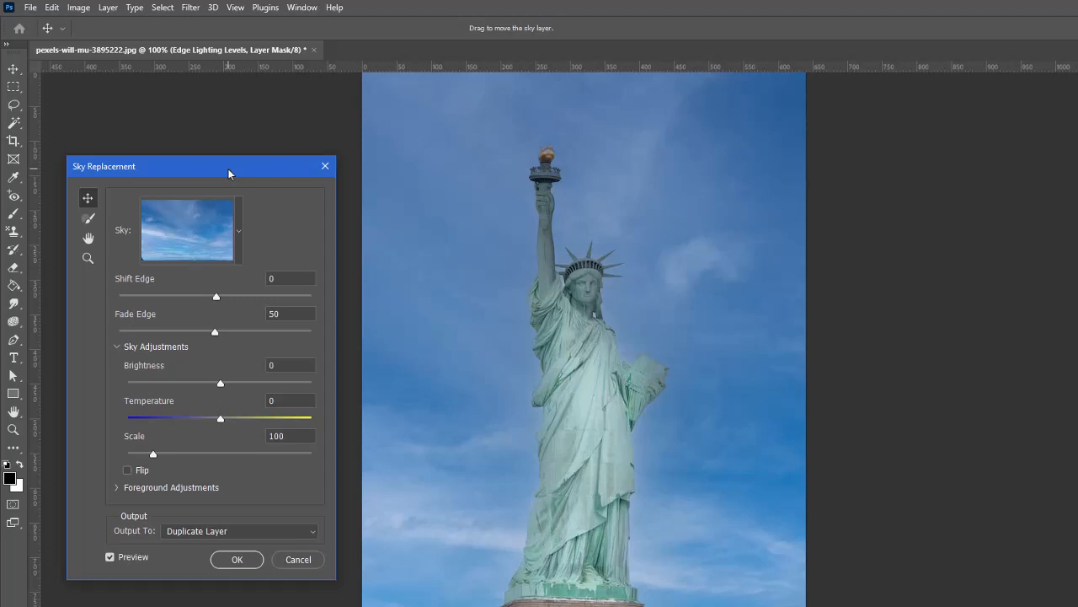
pyautogui.click(241, 252)
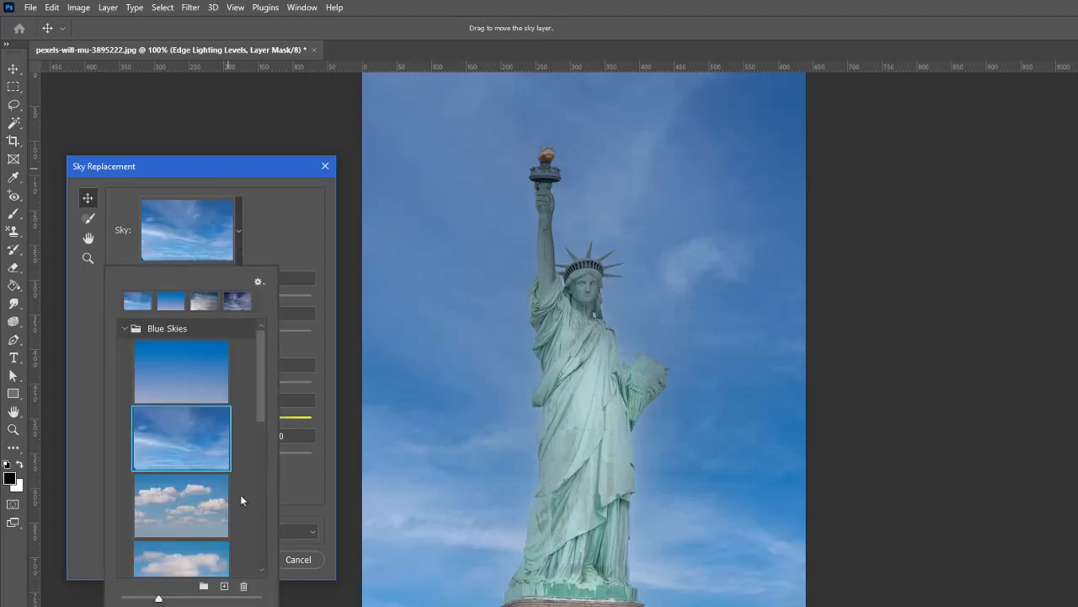
pyautogui.click(201, 515)
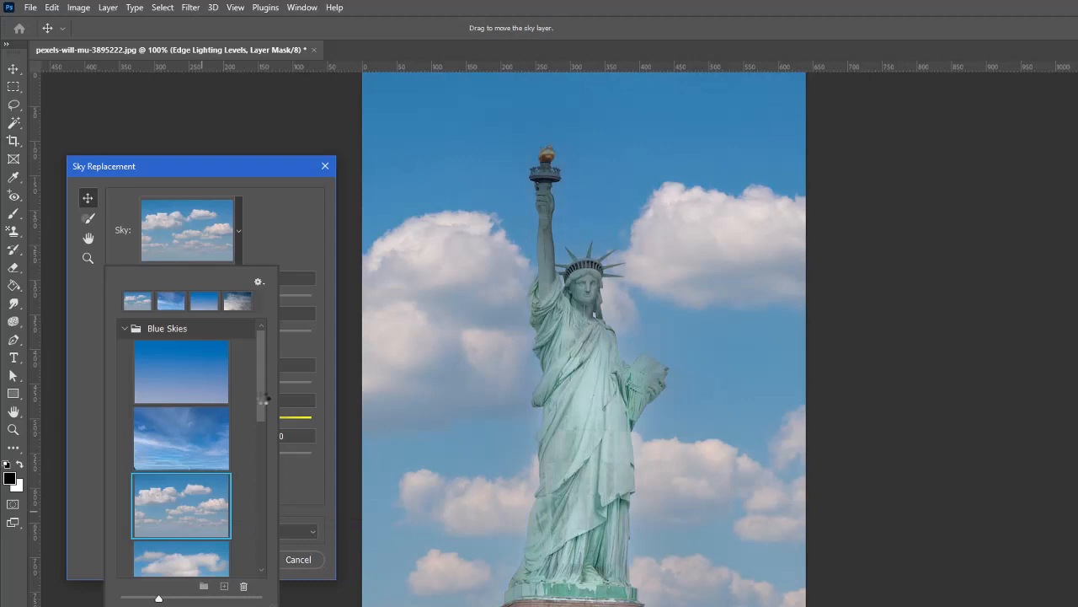
# Step: Try other sky presets on the statue photo, including larger white clouds, dark purple clouds and a wispy blue sky
pyautogui.scroll(-3, 254, 456)
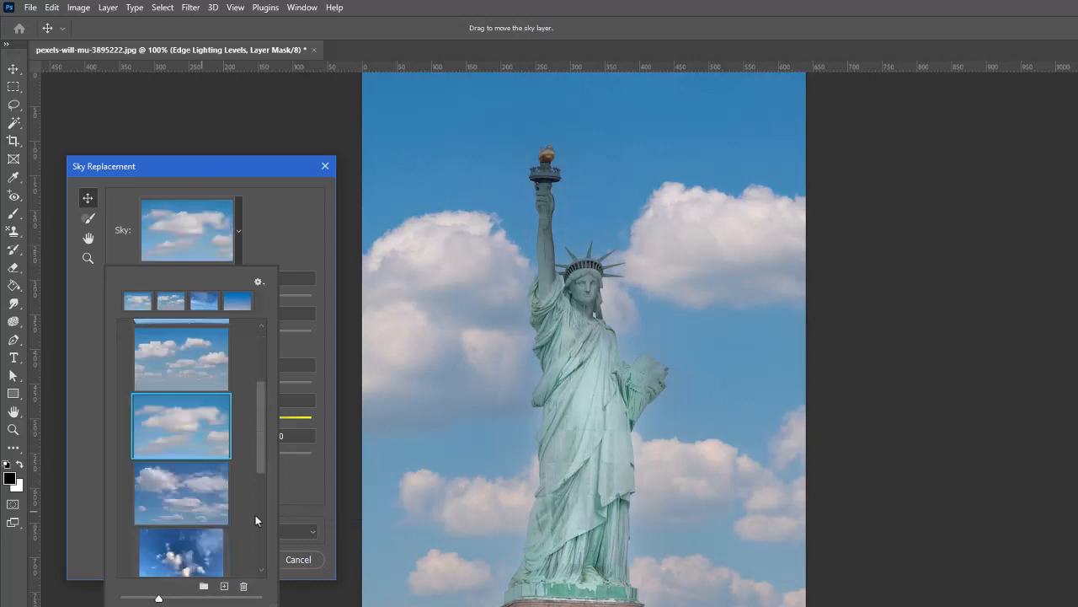
pyautogui.scroll(-3, 255, 514)
pyautogui.scroll(1, 259, 495)
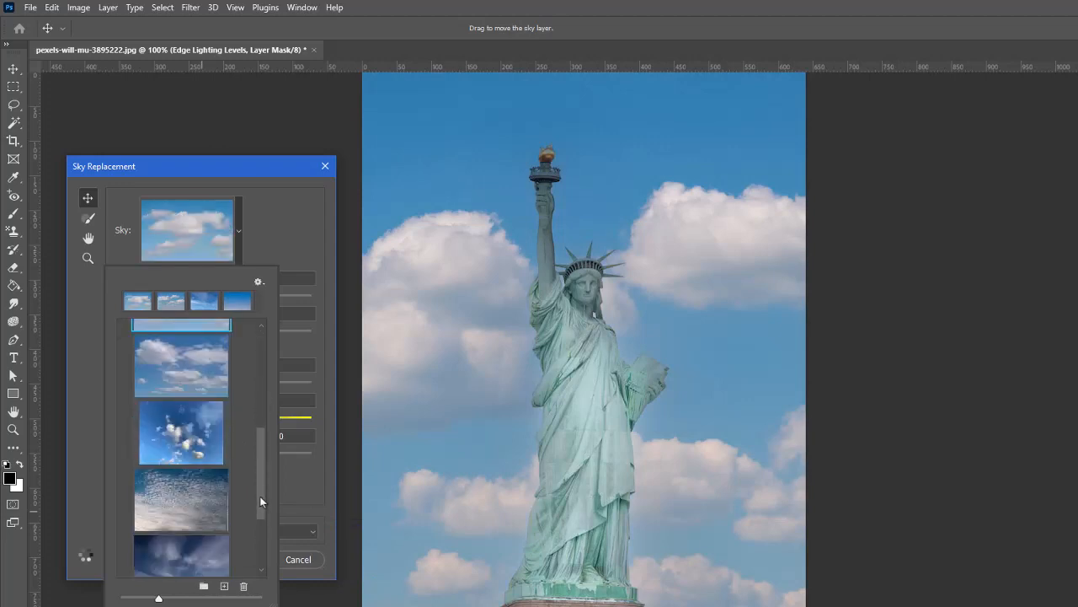
pyautogui.scroll(-1, 261, 510)
pyautogui.click(202, 511)
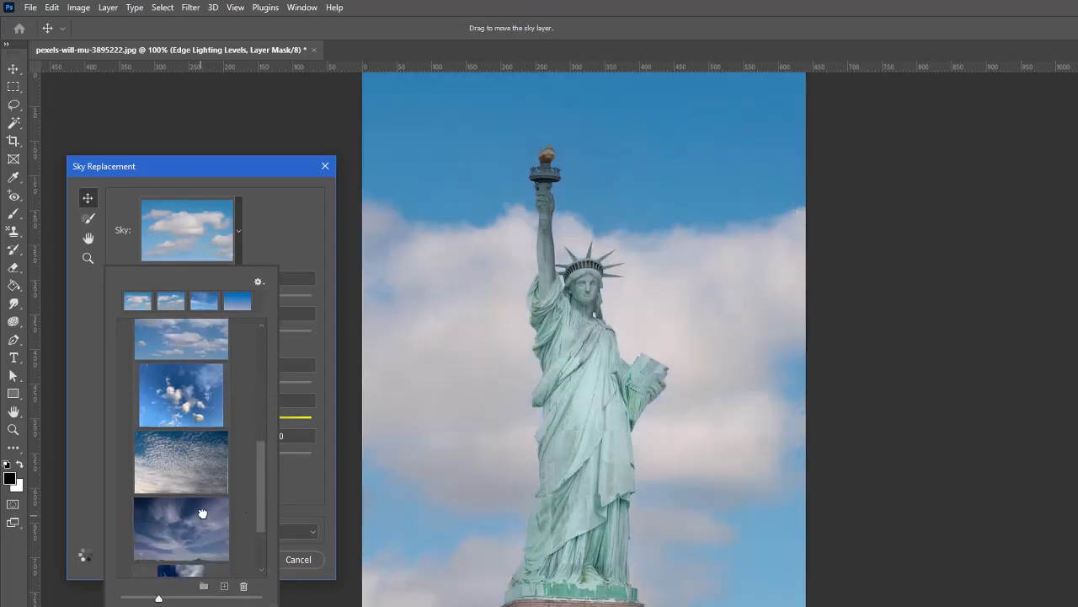
pyautogui.click(203, 514)
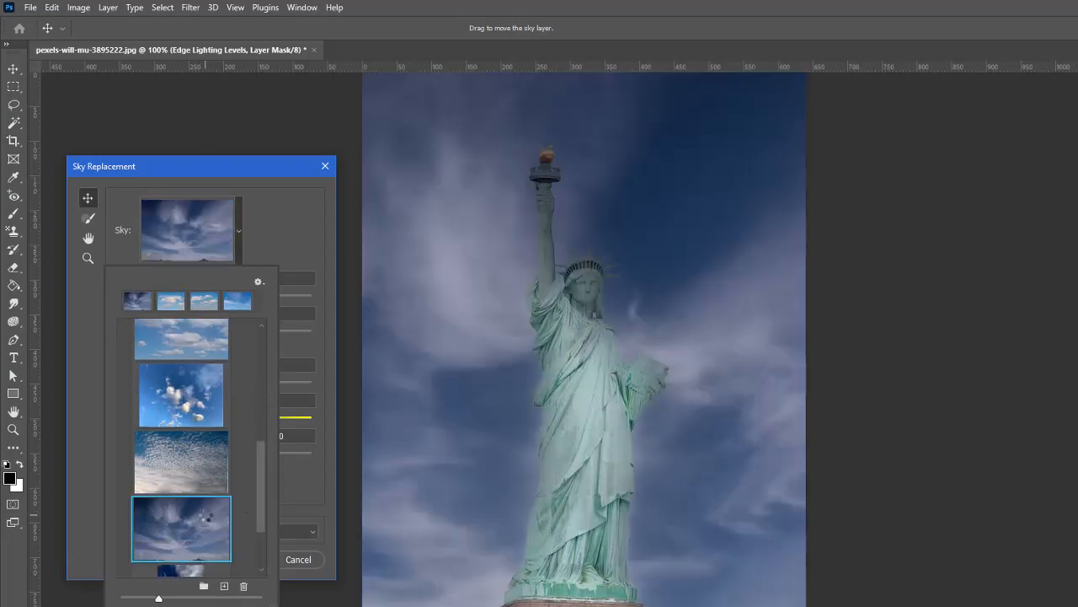
pyautogui.scroll(3, 188, 376)
pyautogui.click(189, 376)
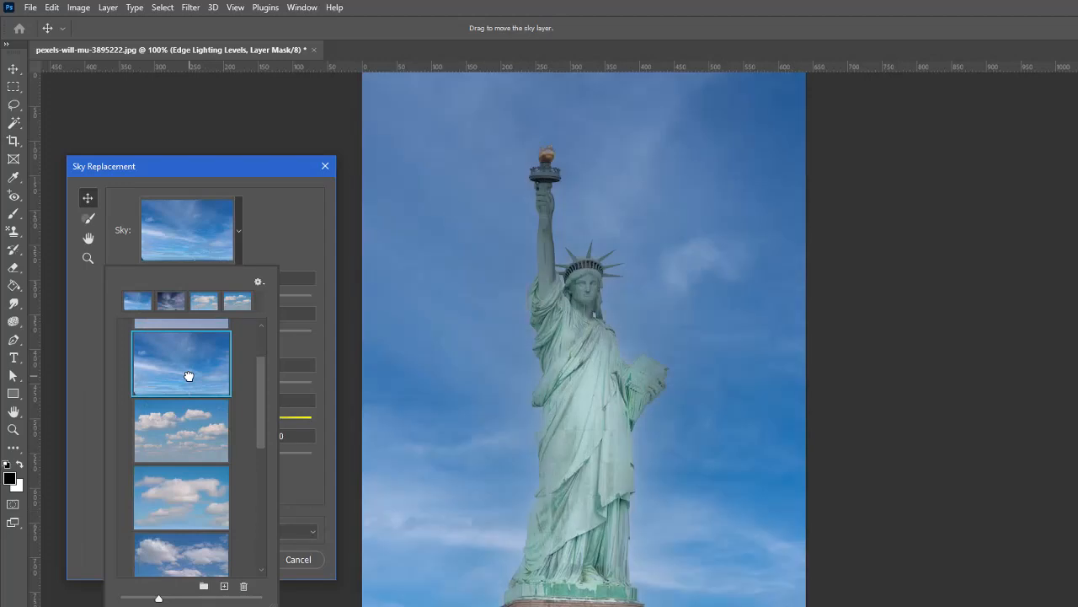
# Step: Choose the Blue Skies preset with small scattered white clouds as the replacement sky and close the preset list
pyautogui.scroll(2, 181, 379)
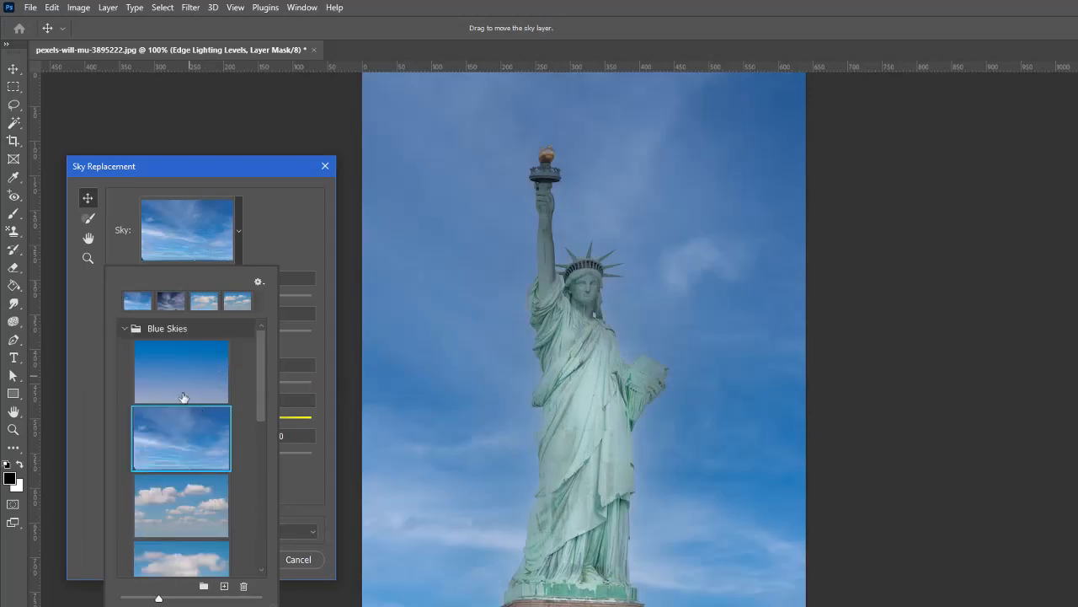
pyautogui.scroll(-2, 176, 378)
pyautogui.click(180, 391)
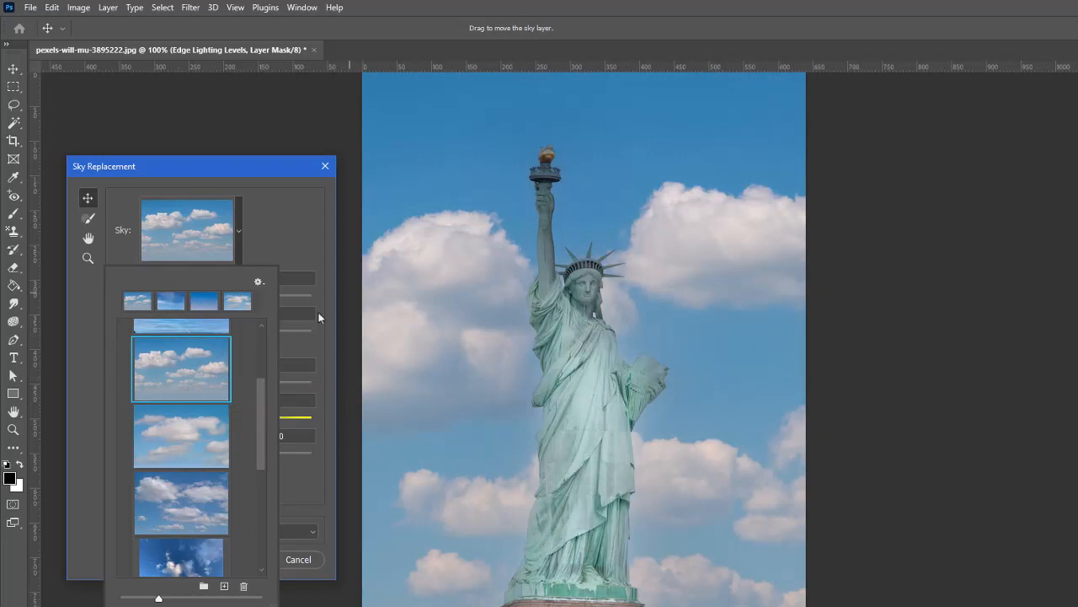
pyautogui.click(307, 504)
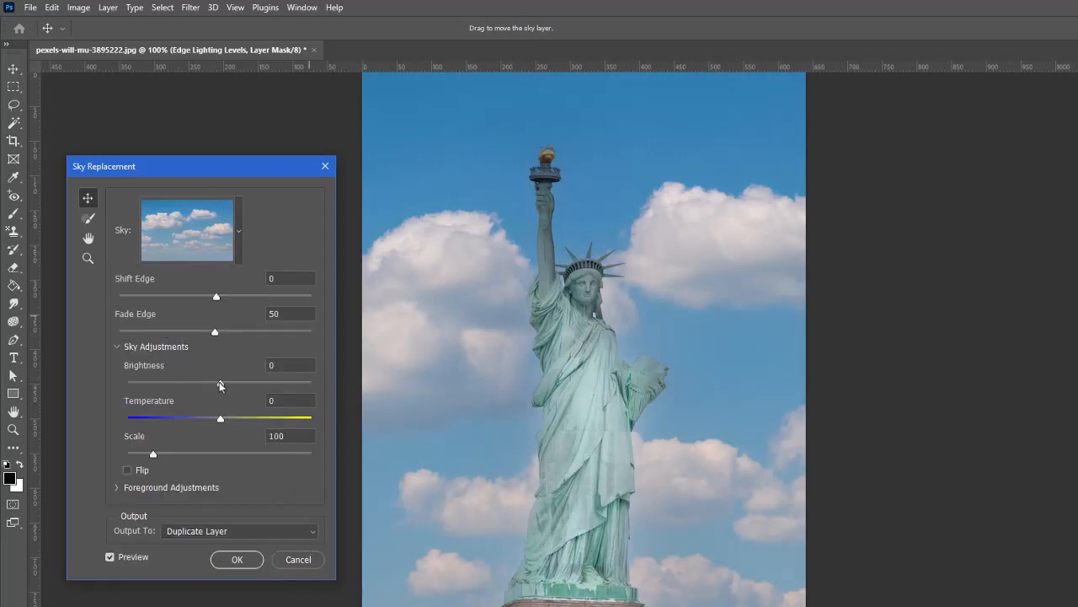
# Step: Apply the replacement sky with brightness -3, temperature -3 and scale 111 as a duplicate layer, and hide the original sky mod layer
pyautogui.moveTo(220, 383)
pyautogui.mouseDown()
pyautogui.moveTo(180, 389)
pyautogui.moveTo(246, 398)
pyautogui.moveTo(218, 395)
pyautogui.mouseUp()
pyautogui.moveTo(220, 422); pyautogui.dragTo(189, 425)
pyautogui.moveTo(220, 422); pyautogui.dragTo(216, 423)
pyautogui.moveTo(155, 457)
pyautogui.mouseDown()
pyautogui.moveTo(187, 457)
pyautogui.moveTo(159, 455)
pyautogui.mouseUp()
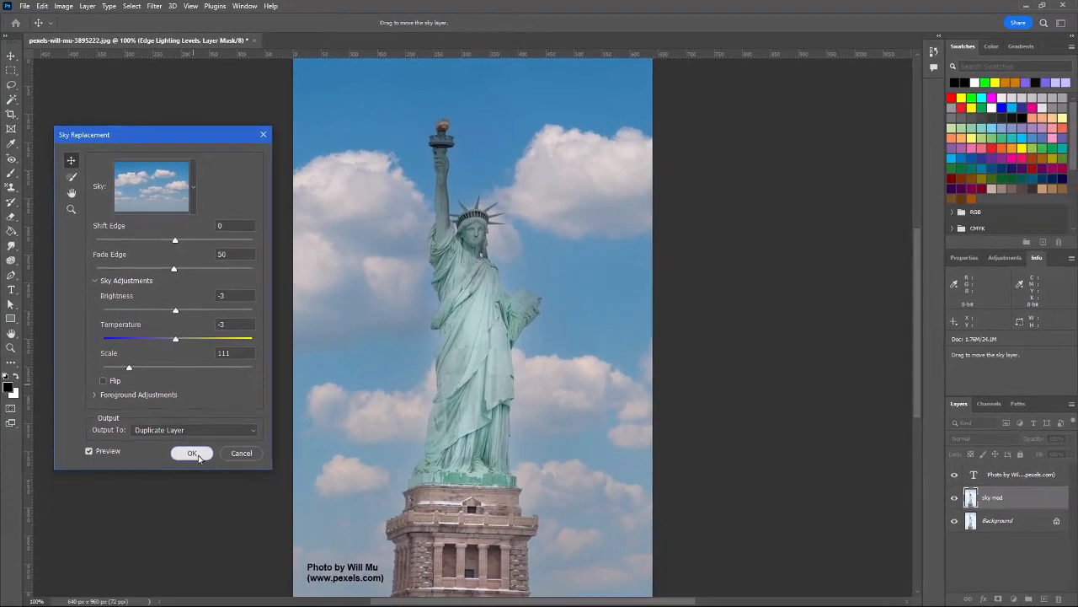
pyautogui.click(192, 453)
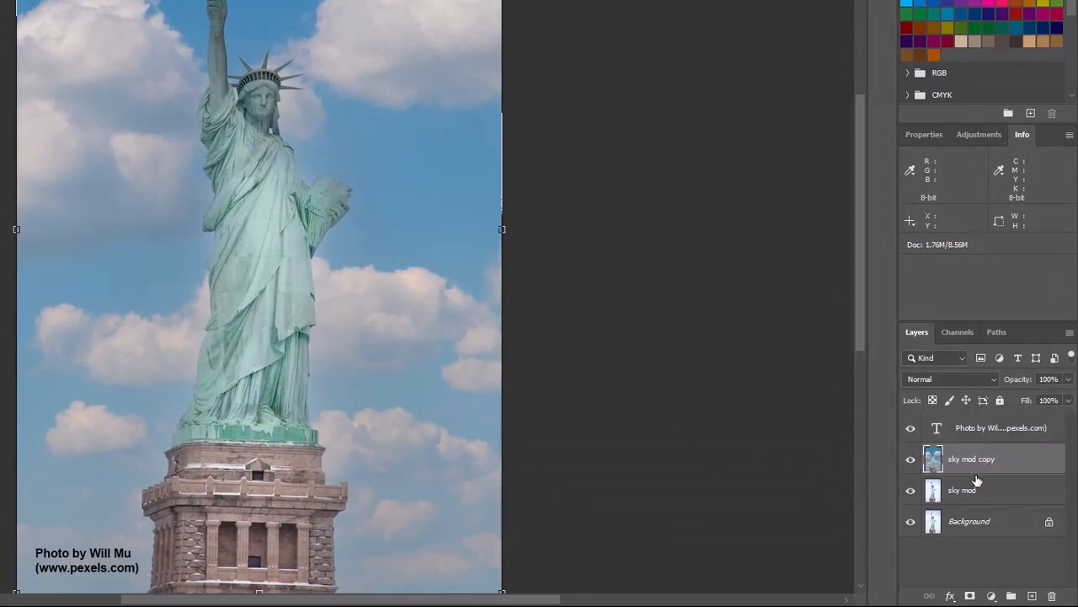
pyautogui.click(910, 492)
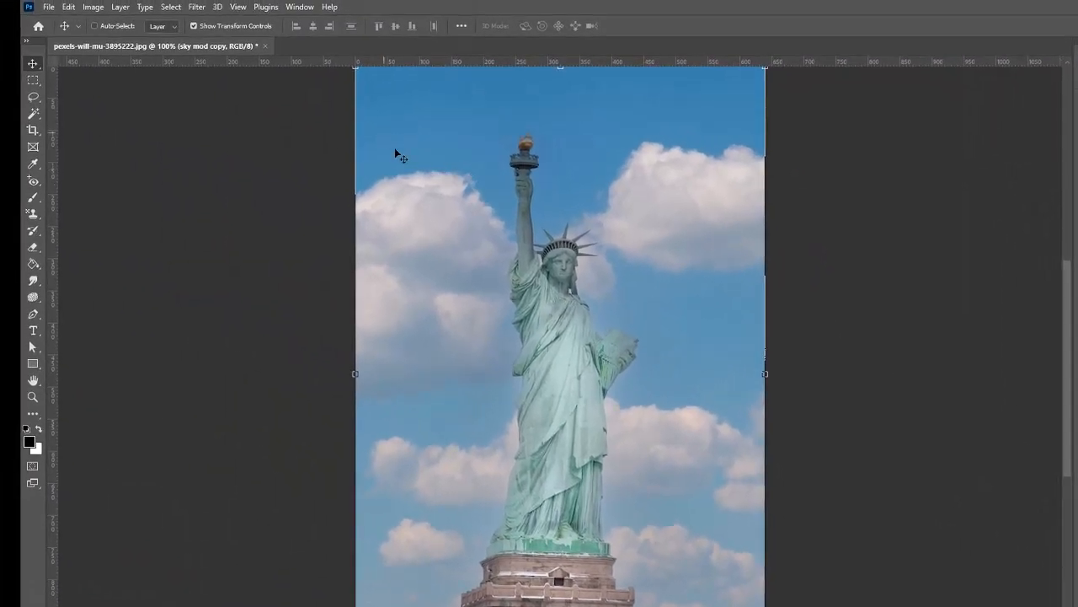
# Step: Save the layered document as a Photoshop PSD in the Photoshop Spring 2023 Week 1 folder, named A02 followed by the surname
pyautogui.click(49, 7)
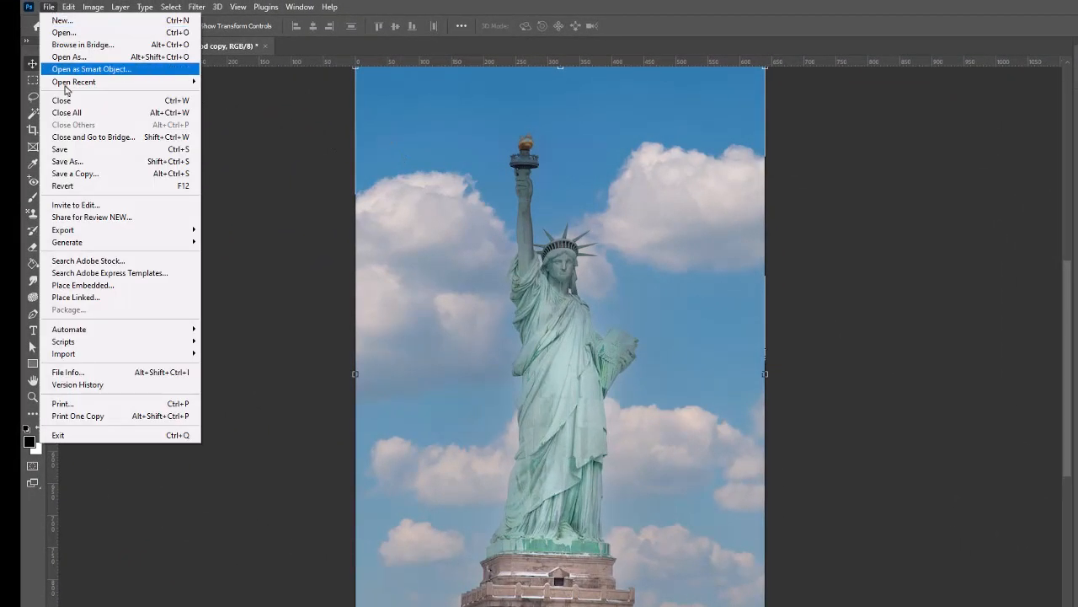
pyautogui.click(74, 163)
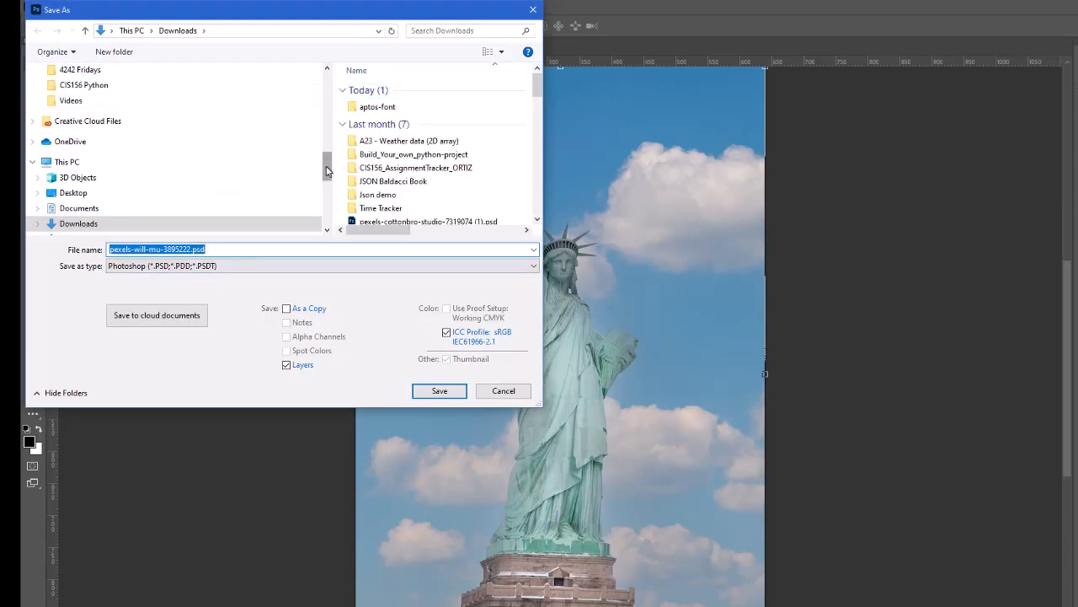
pyautogui.moveTo(328, 166); pyautogui.dragTo(320, 68)
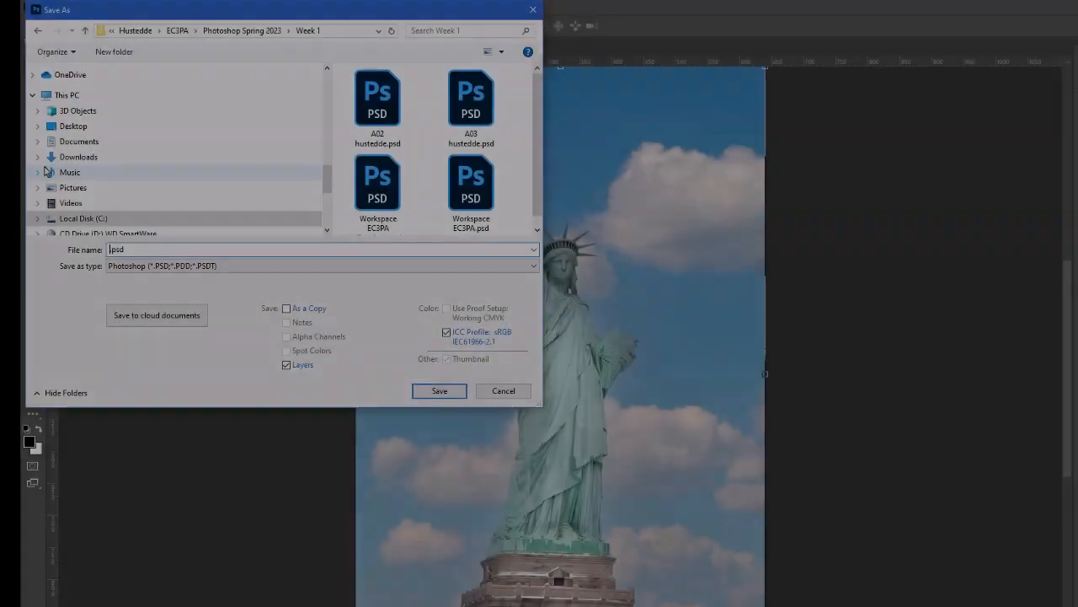
pyautogui.write('A02 ')
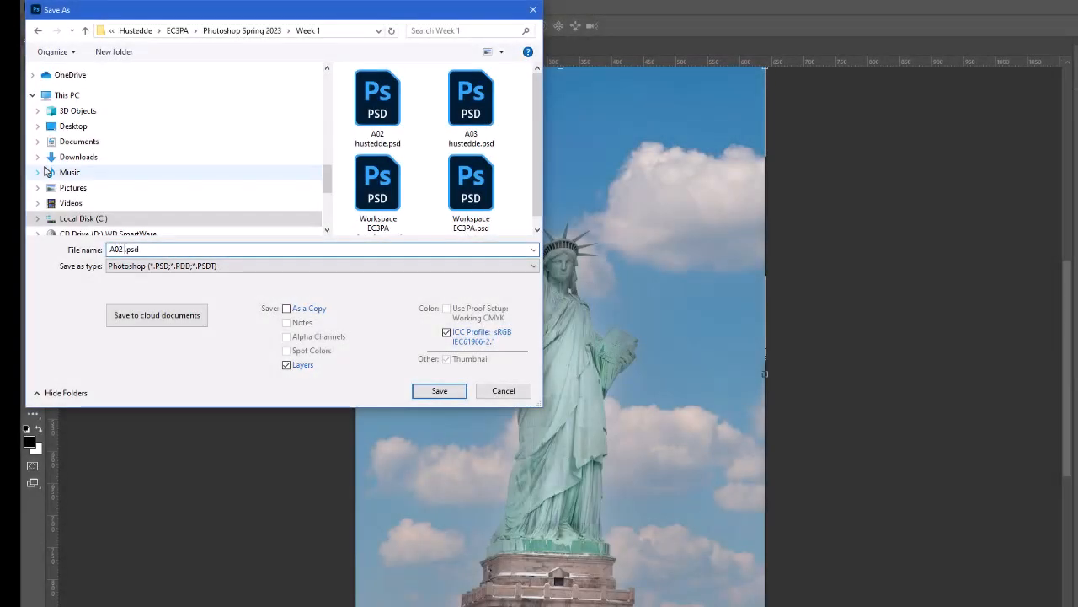
pyautogui.write('Hust')
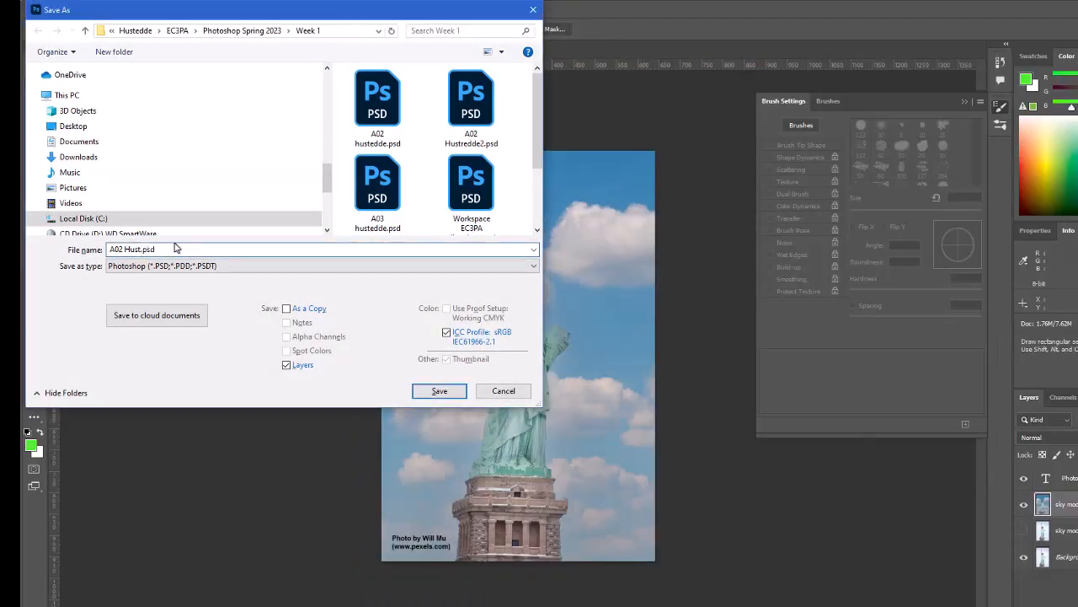
pyautogui.write('edde')
pyautogui.click(440, 392)
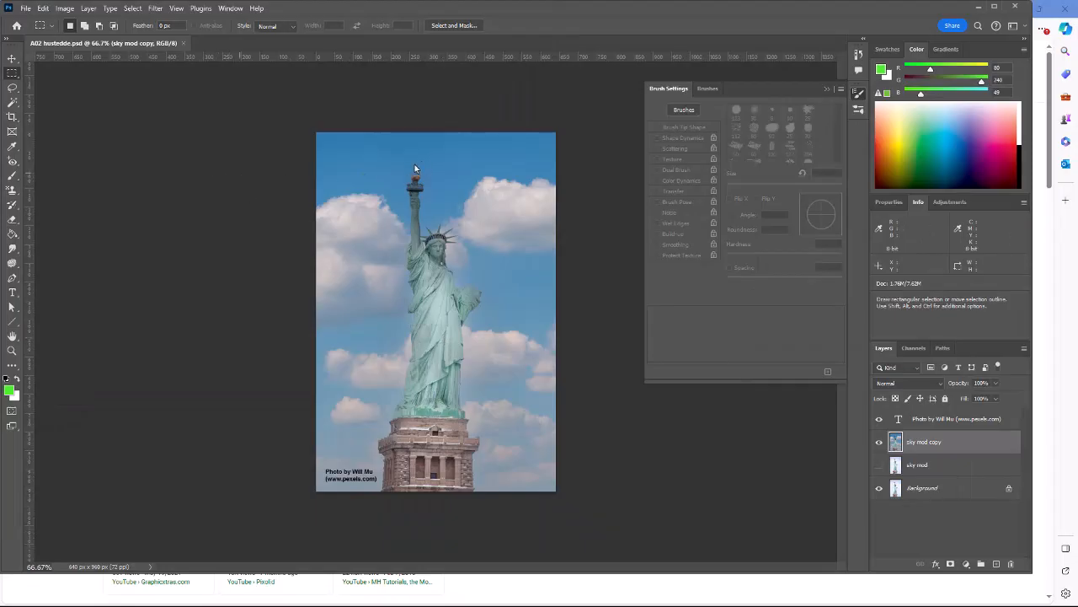
pyautogui.click(26, 8)
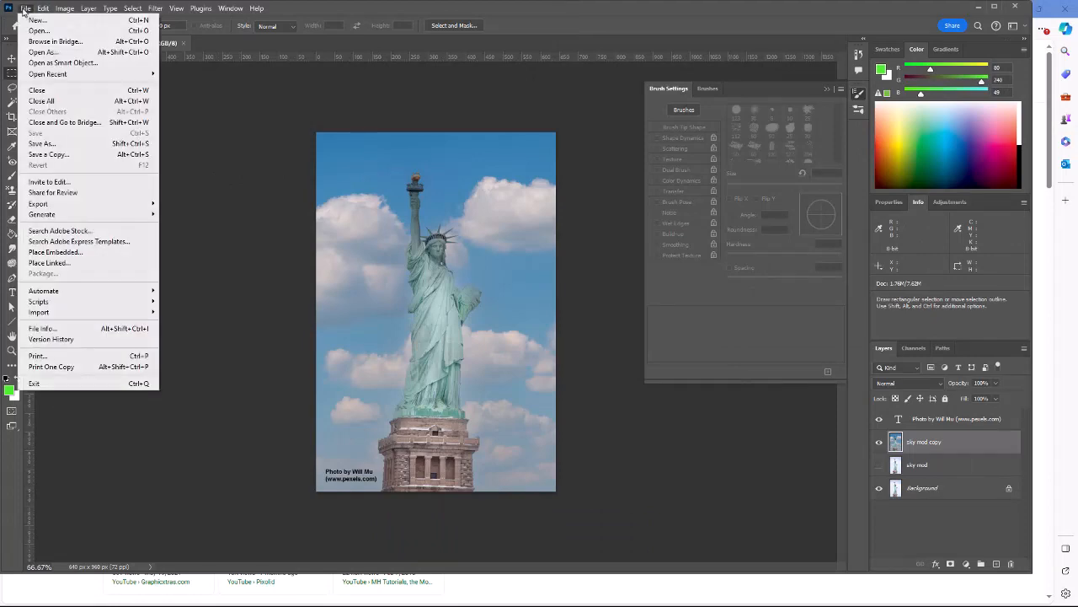
pyautogui.click(52, 146)
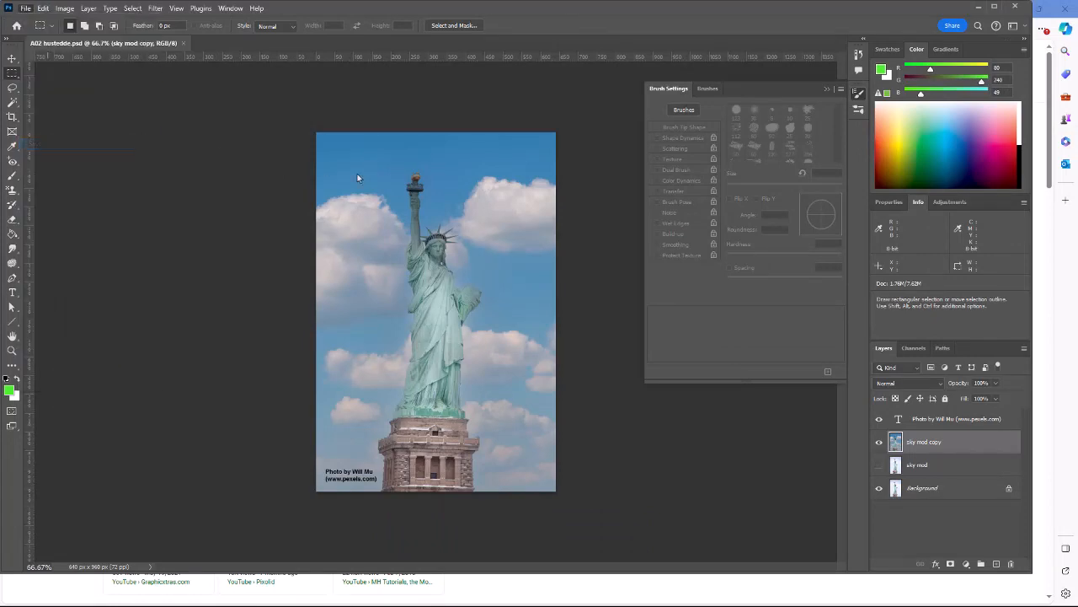
pyautogui.click(26, 8)
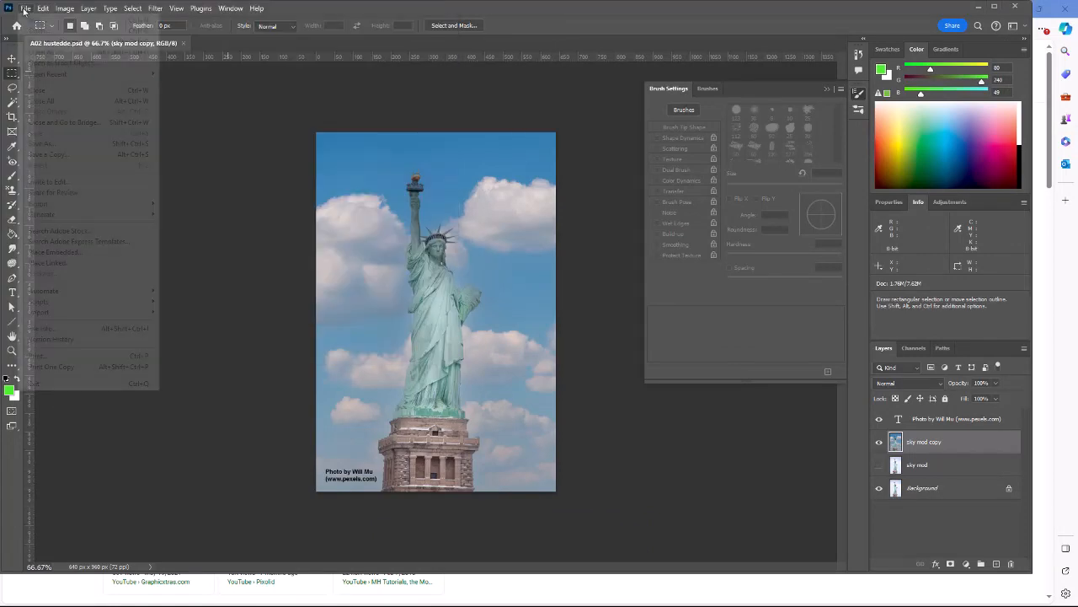
pyautogui.click(46, 157)
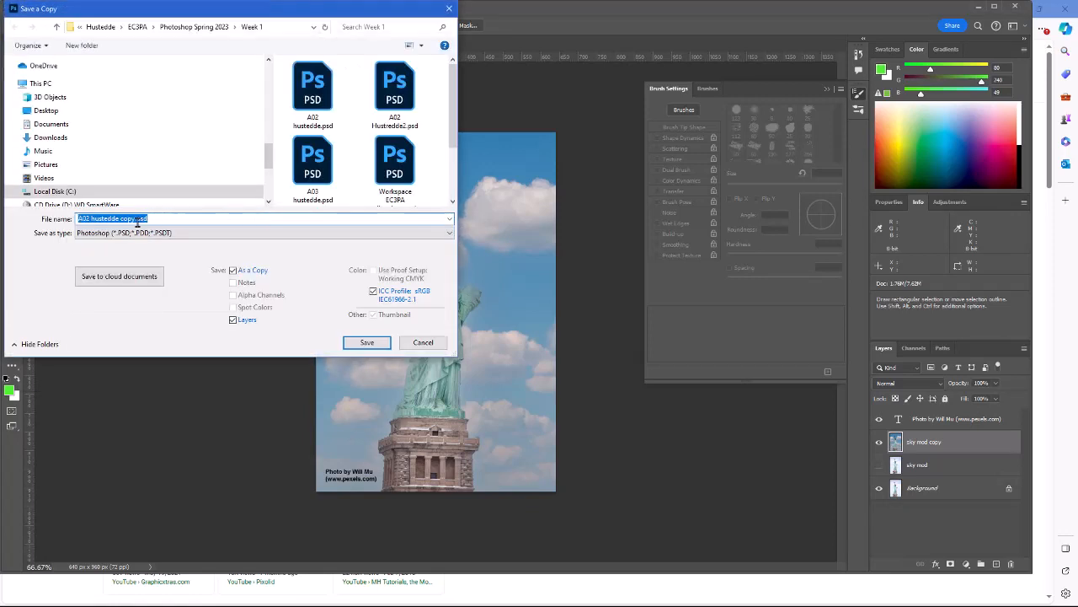
pyautogui.click(447, 234)
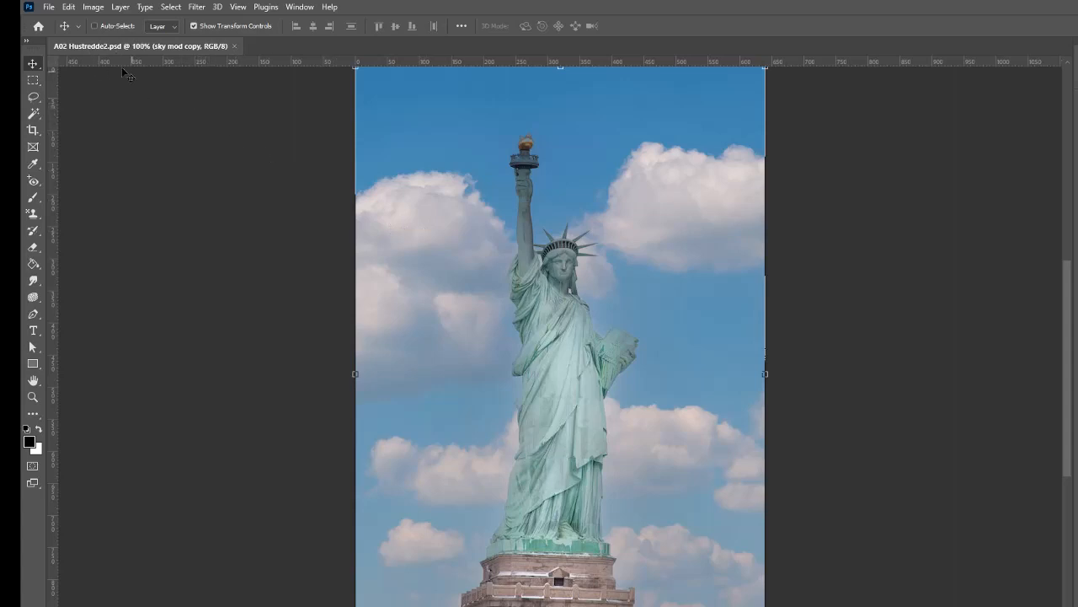
# Step: Open the File Handling preferences
pyautogui.click(71, 7)
pyautogui.moveTo(120, 543)
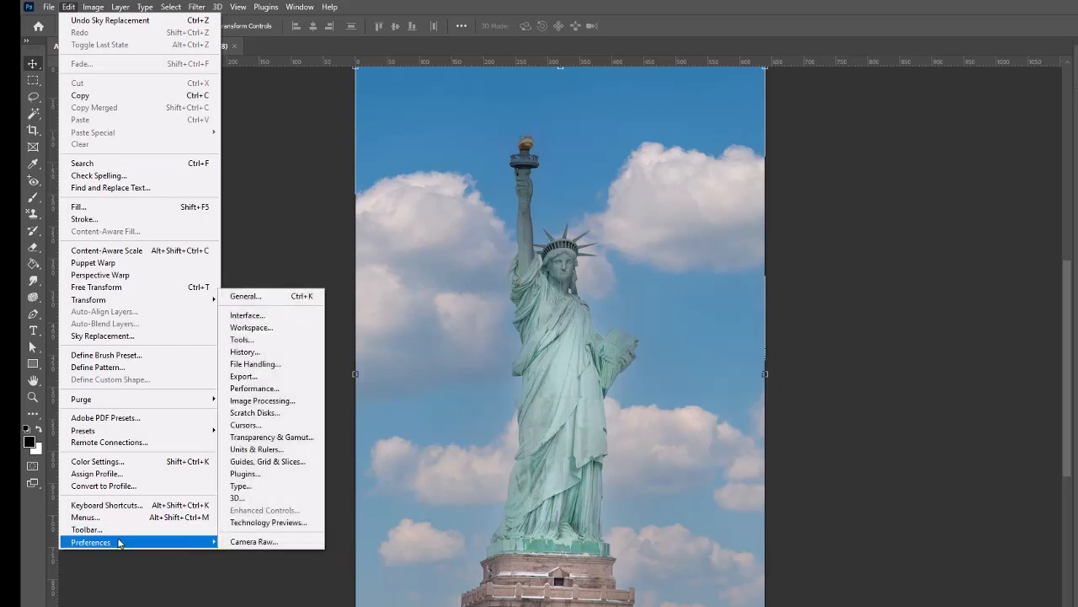
pyautogui.click(288, 364)
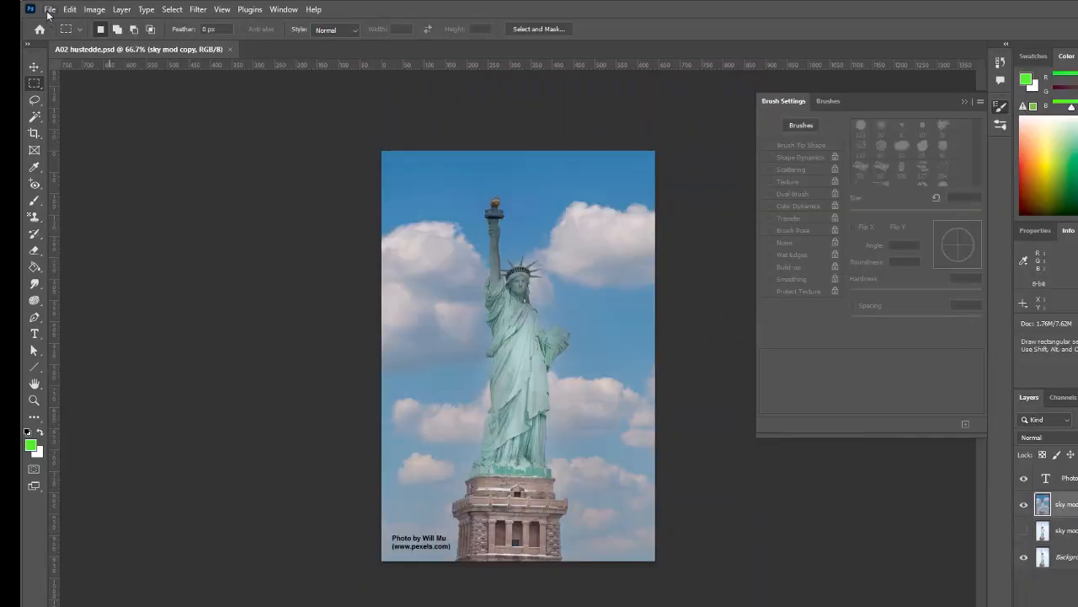
# Step: Save the statue document as a JPEG in the Week 1 folder, with quality 8 (High) and the Baseline ("Standard") format
pyautogui.click(49, 9)
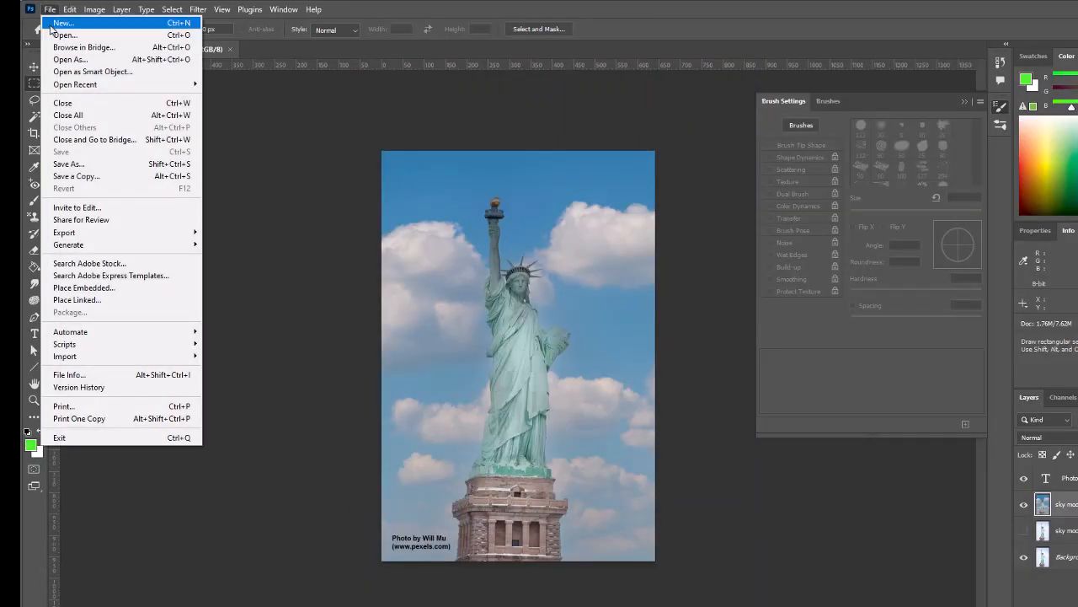
pyautogui.click(87, 166)
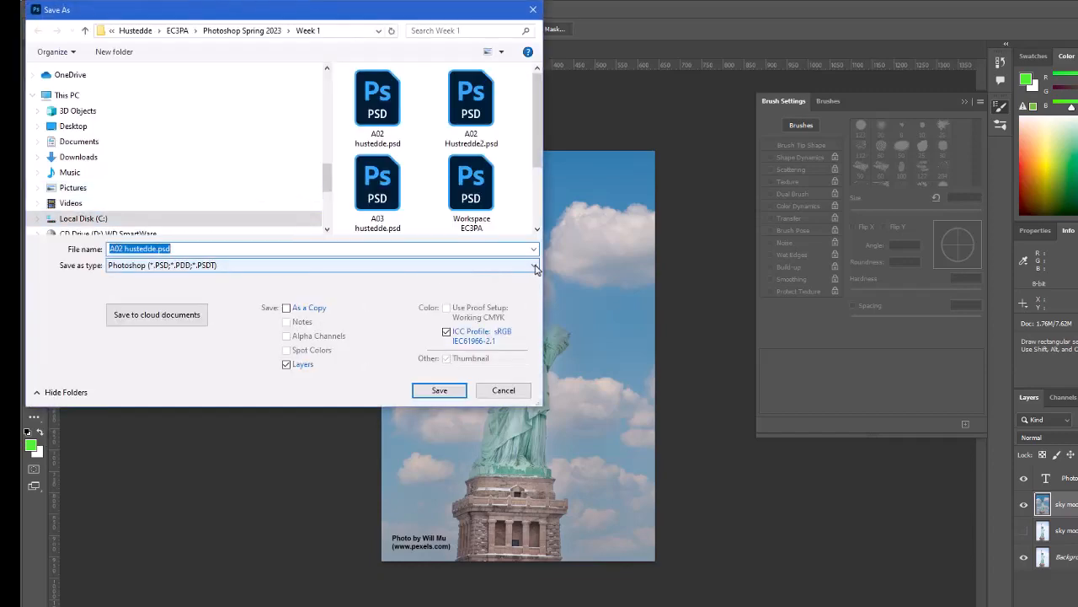
pyautogui.click(535, 266)
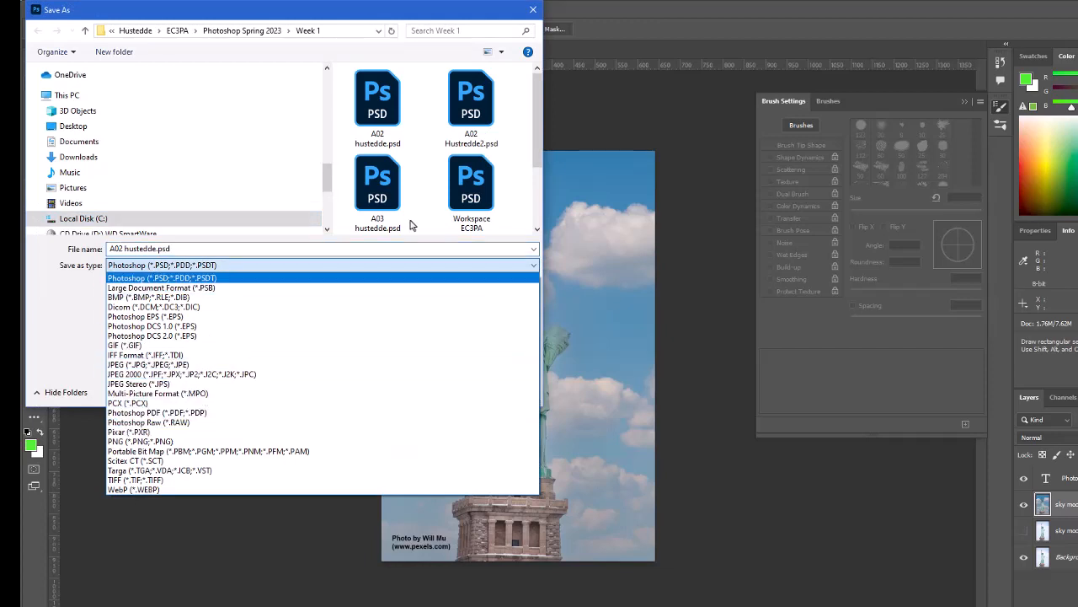
pyautogui.click(533, 266)
pyautogui.click(532, 268)
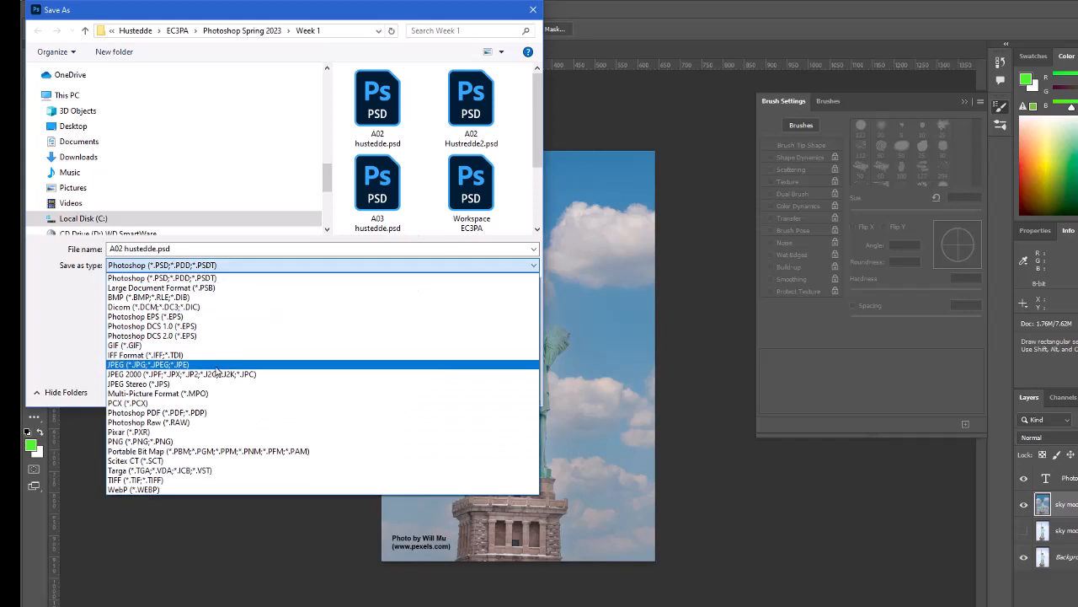
pyautogui.click(172, 365)
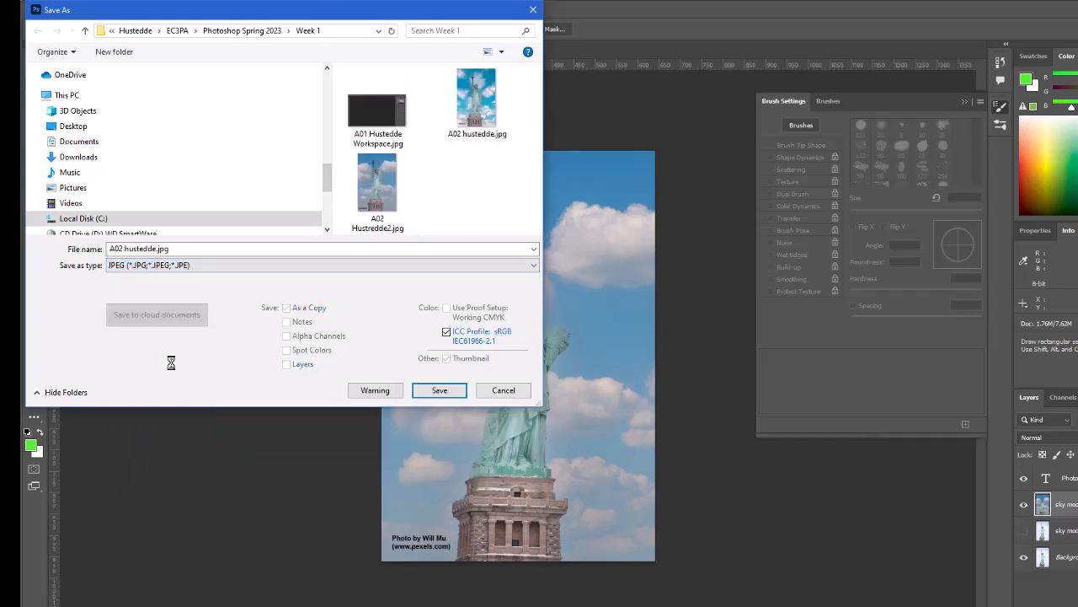
pyautogui.click(439, 391)
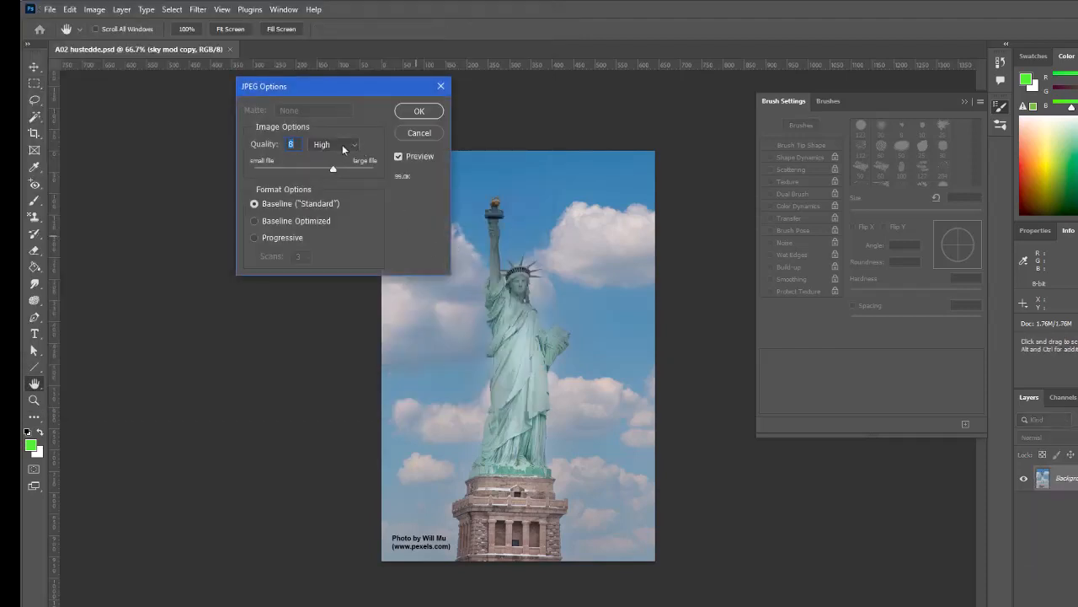
pyautogui.moveTo(337, 168)
pyautogui.mouseDown()
pyautogui.moveTo(387, 171)
pyautogui.moveTo(334, 169)
pyautogui.mouseUp()
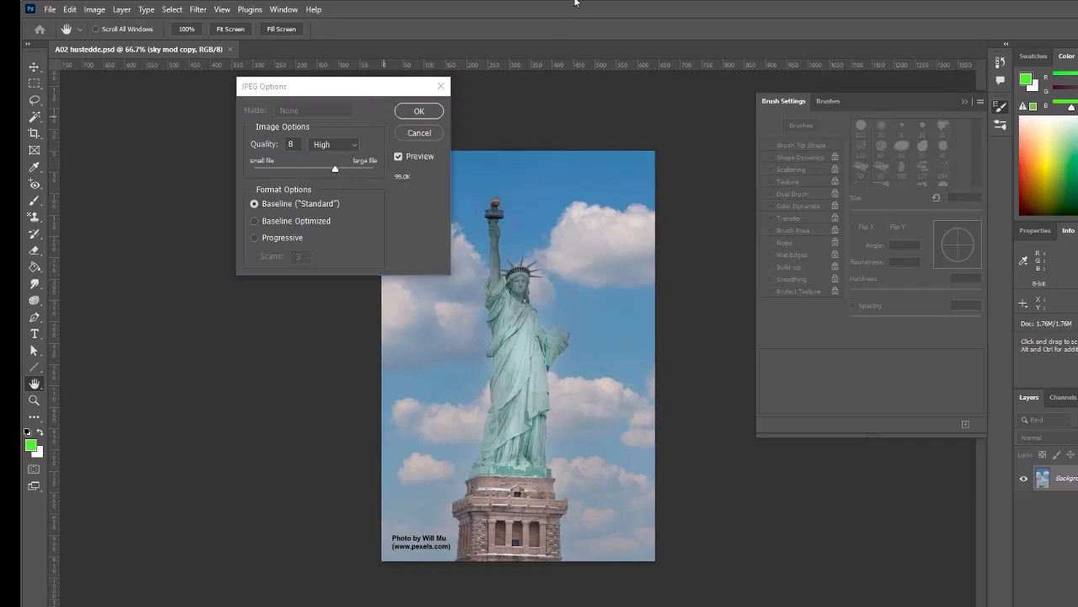
pyautogui.click(416, 113)
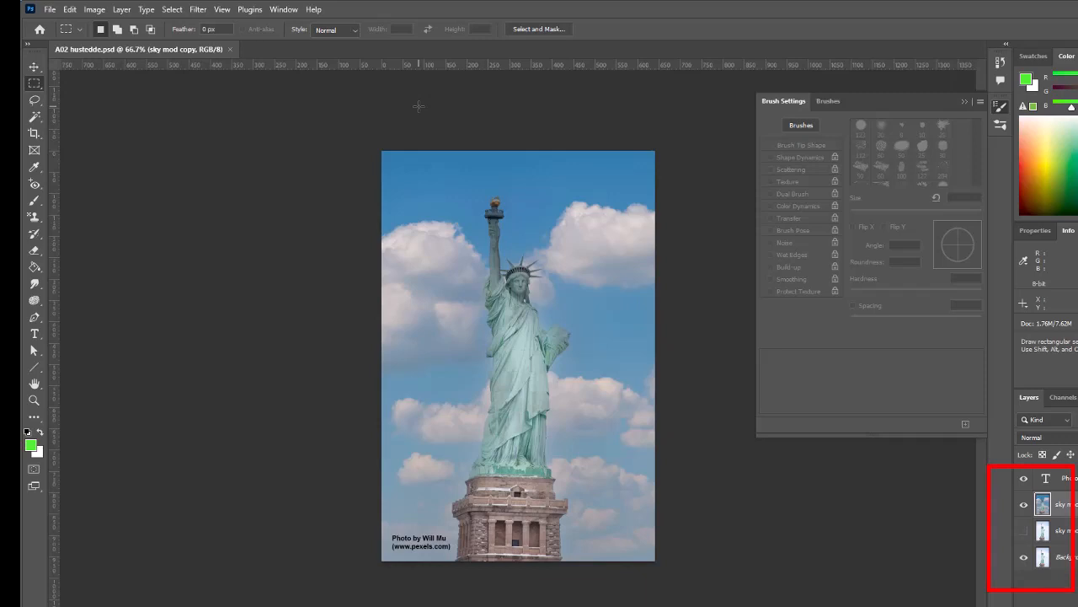
# Step: Open the A02 JPEG from the Week 1 folder, compare its layers with the layered PSD, and close the JPEG
pyautogui.click(50, 9)
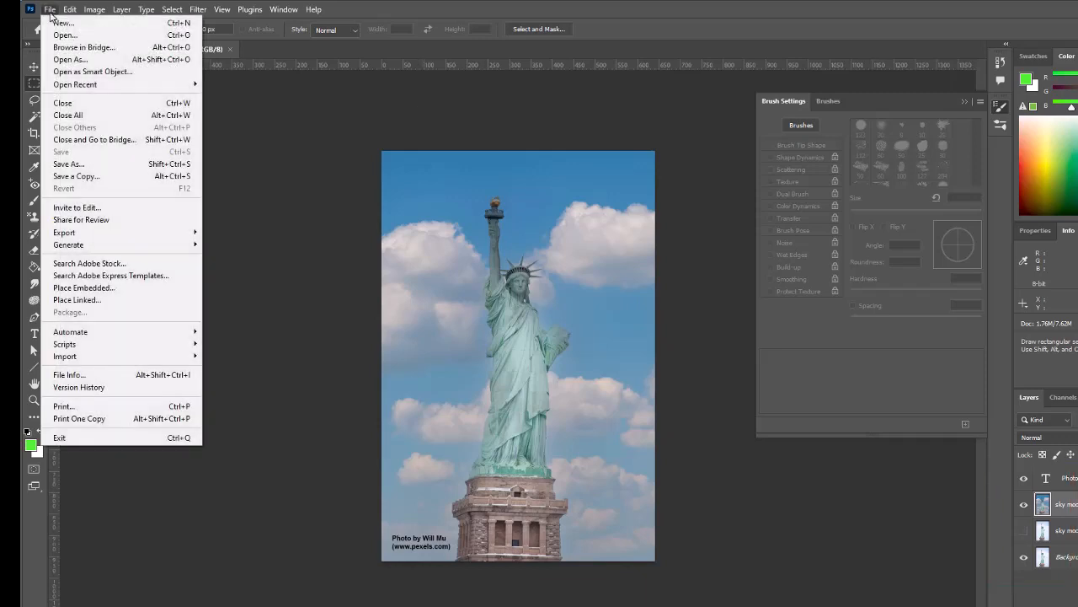
pyautogui.click(183, 37)
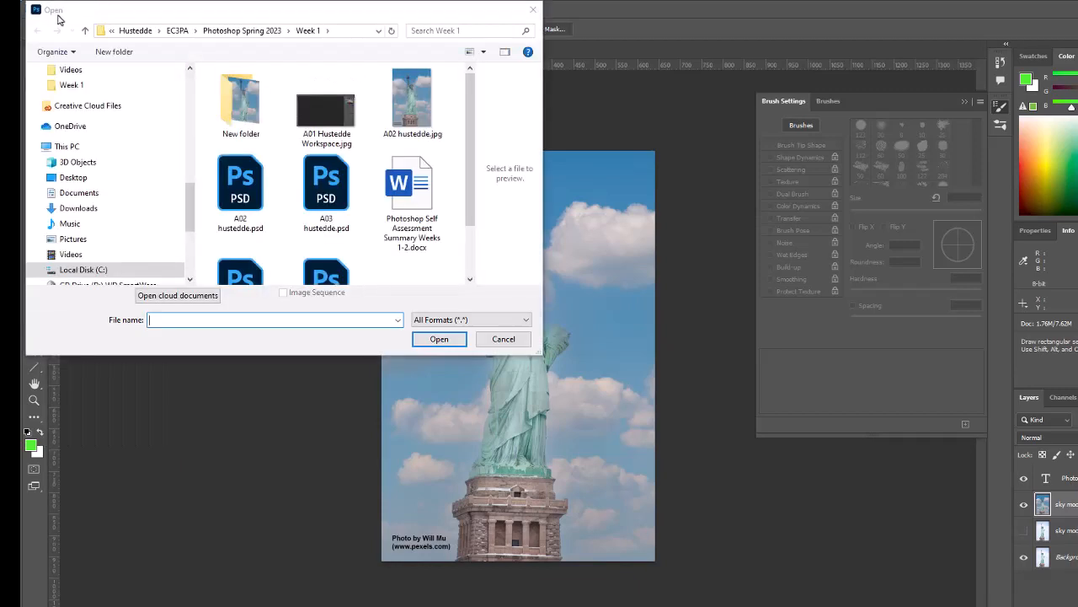
pyautogui.click(421, 112)
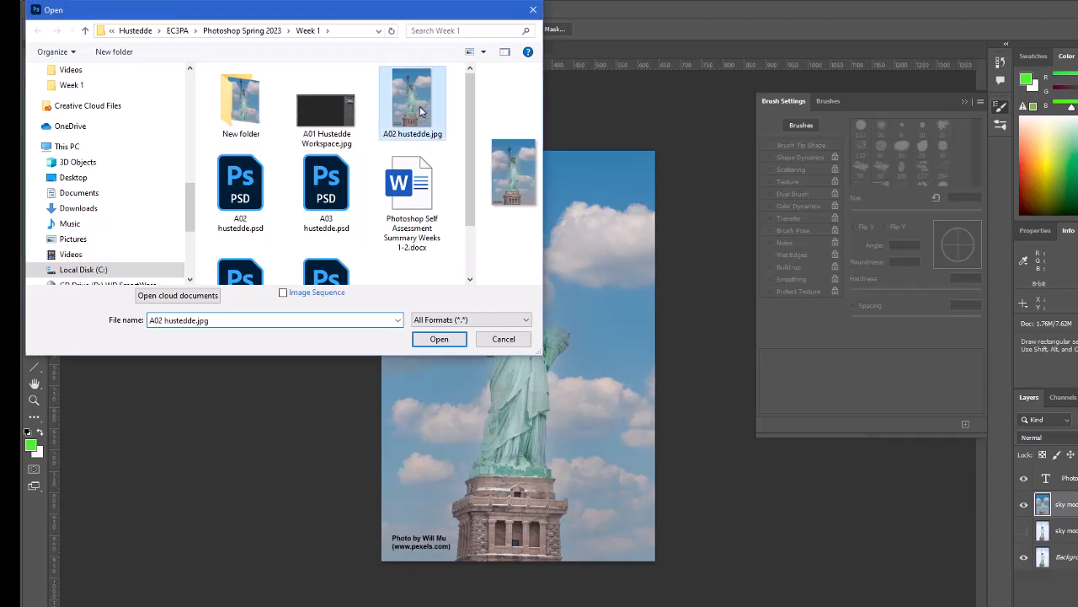
pyautogui.click(439, 340)
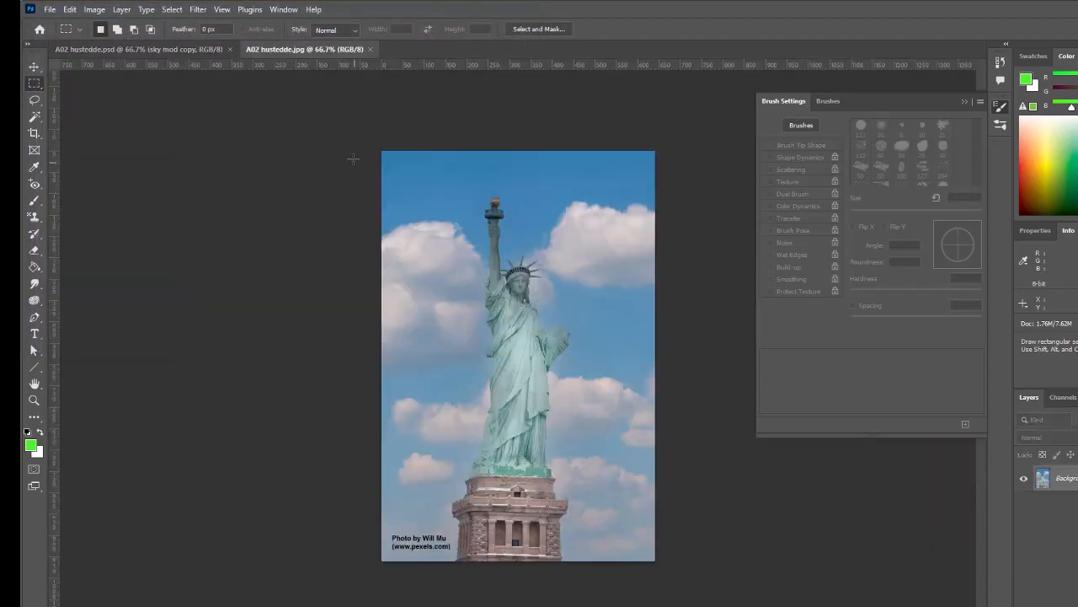
pyautogui.click(168, 53)
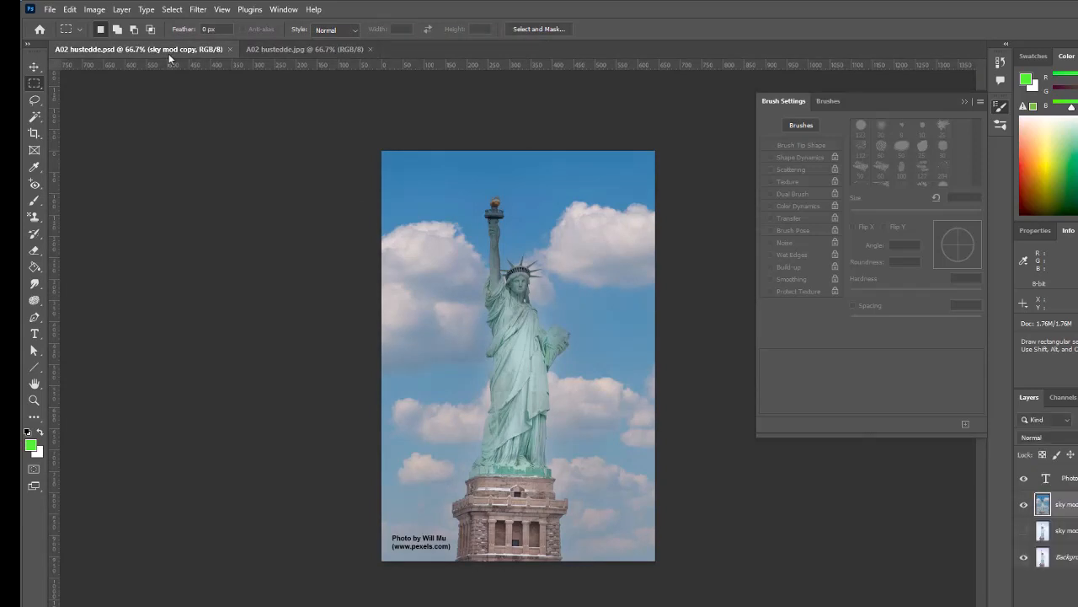
pyautogui.click(370, 50)
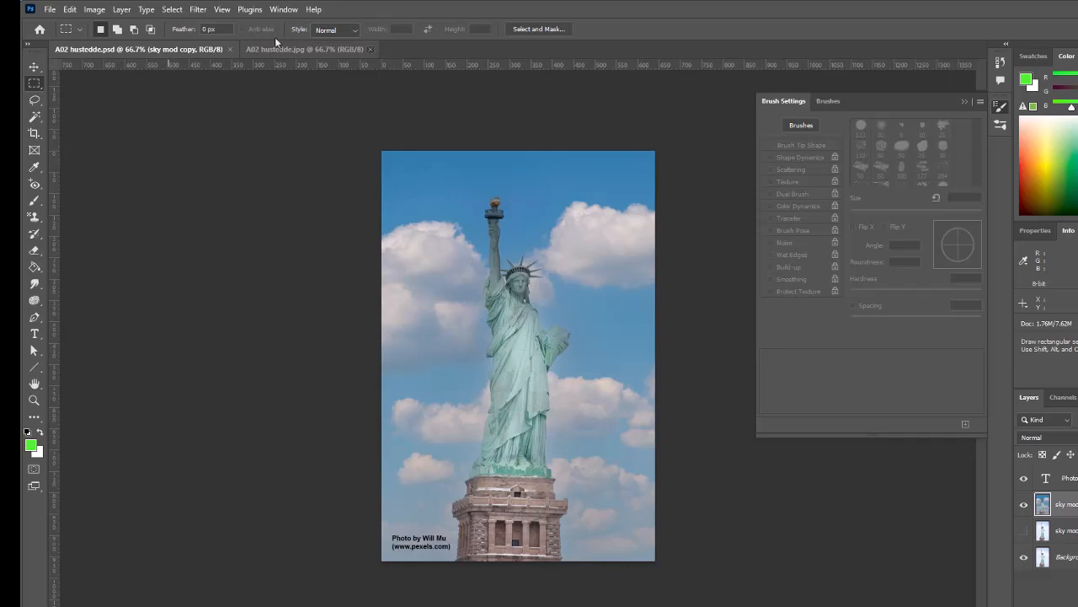
# Step: Save the statue document as a PNG in the Week 1 folder, using the Medium file size (Medium saving) option
pyautogui.click(51, 10)
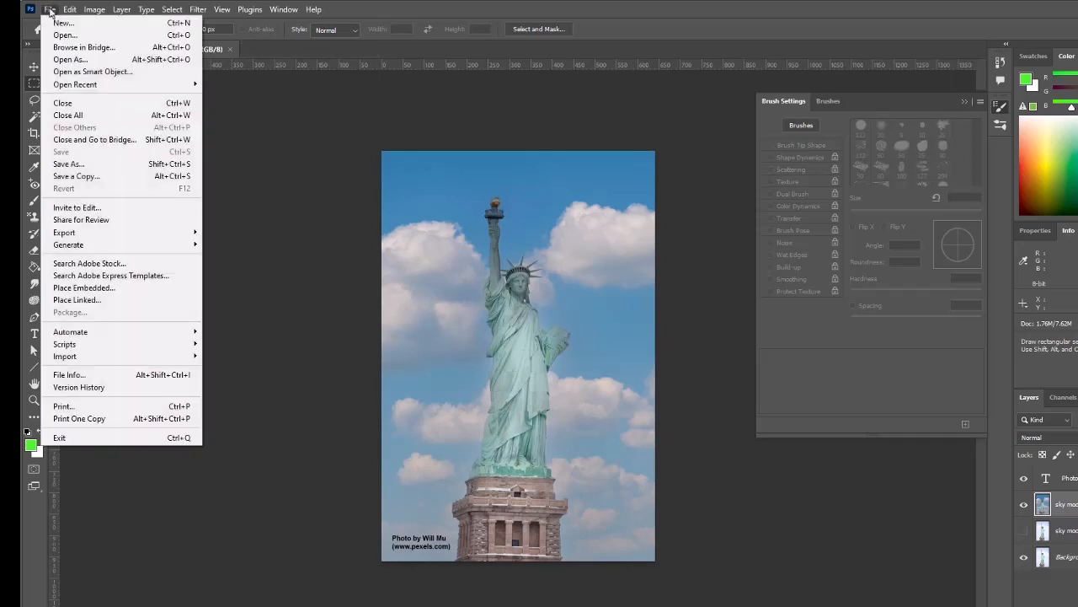
pyautogui.click(63, 163)
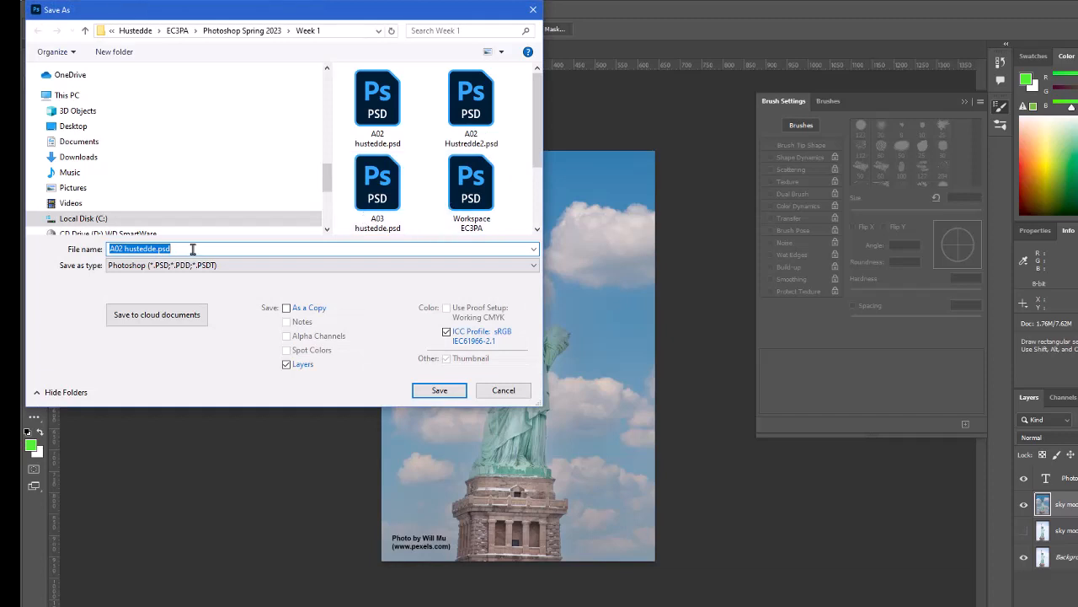
pyautogui.click(534, 265)
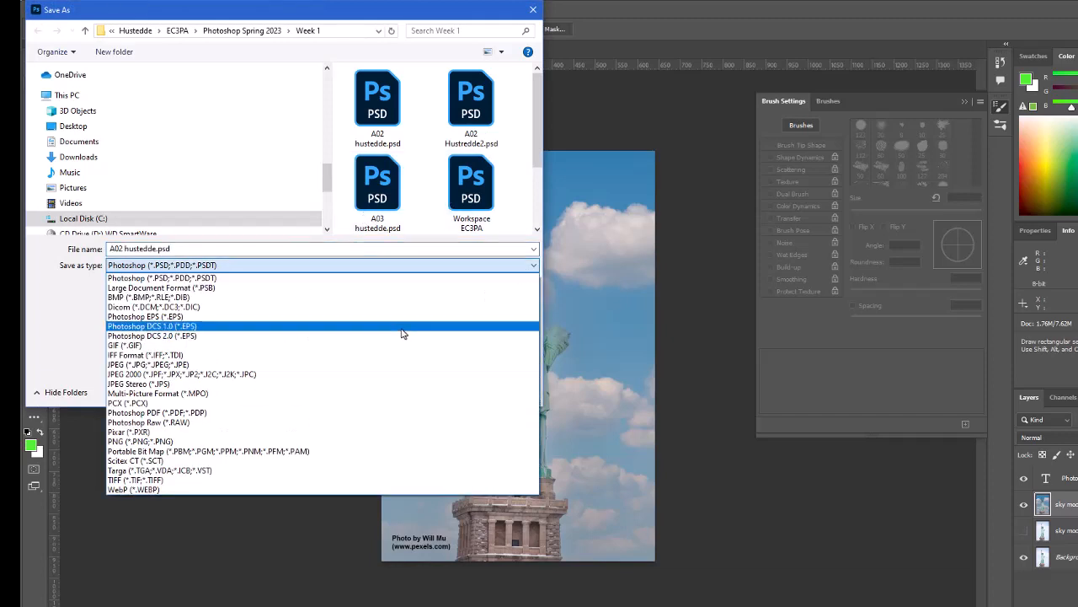
pyautogui.click(233, 439)
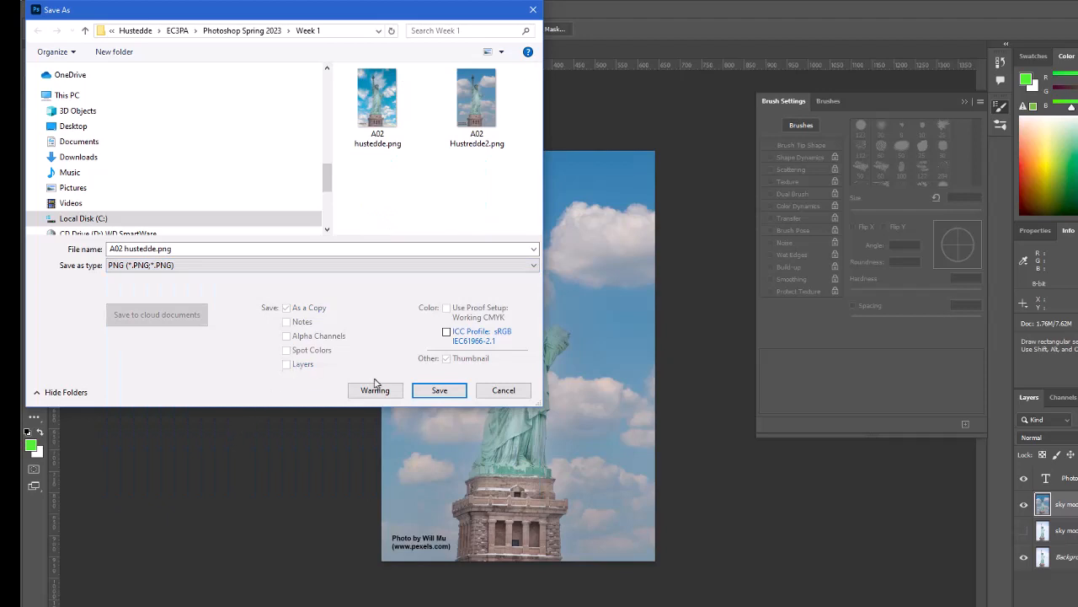
pyautogui.click(440, 390)
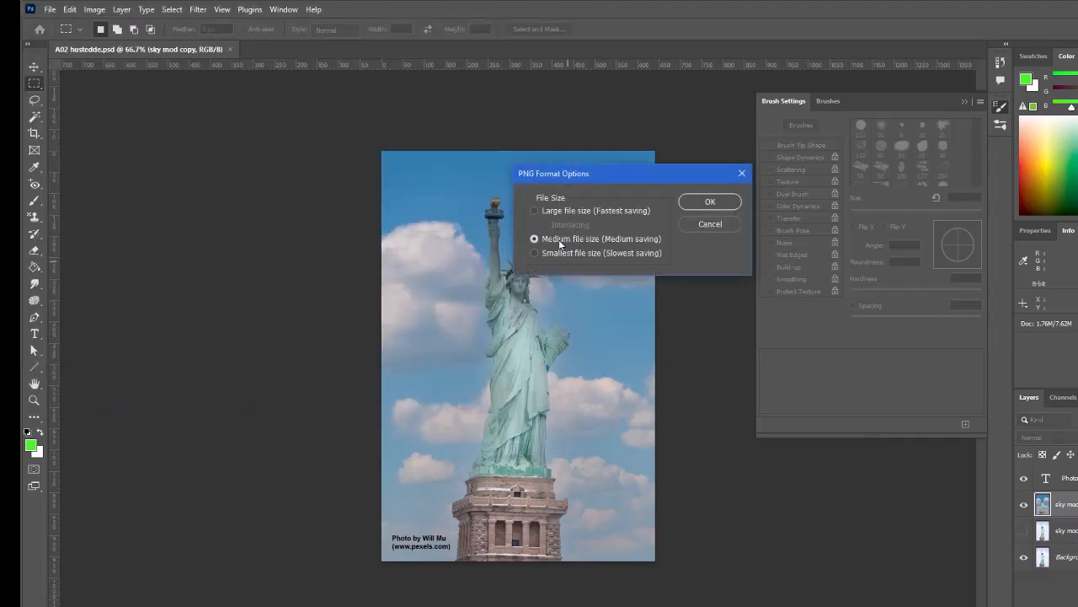
pyautogui.click(710, 203)
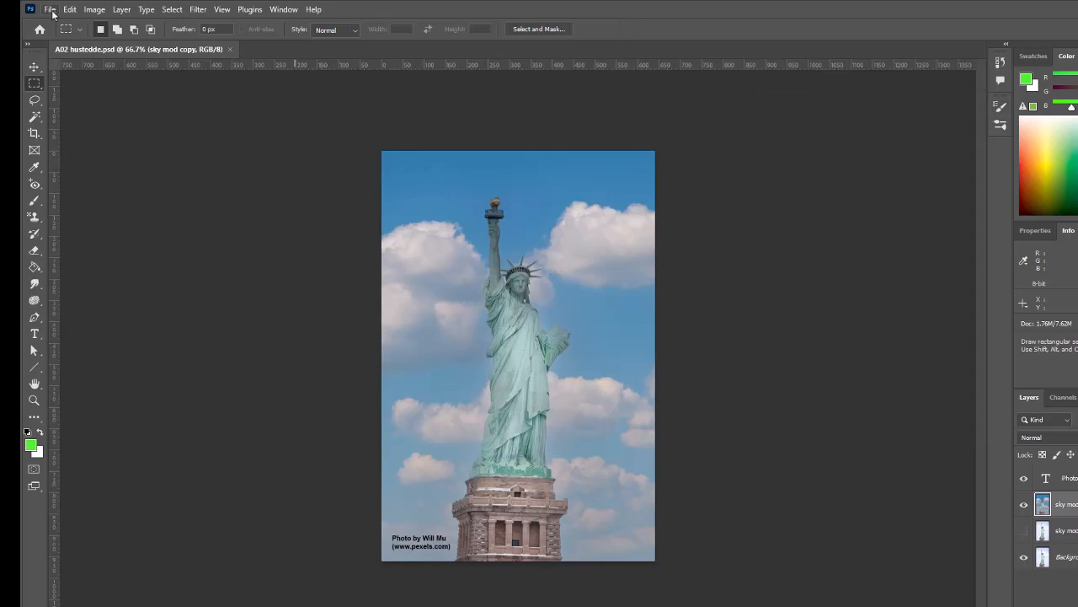
# Step: Check the Week 1 folder for the PSD, JPG and PNG versions of the A02 file
pyautogui.click(50, 10)
pyautogui.click(55, 36)
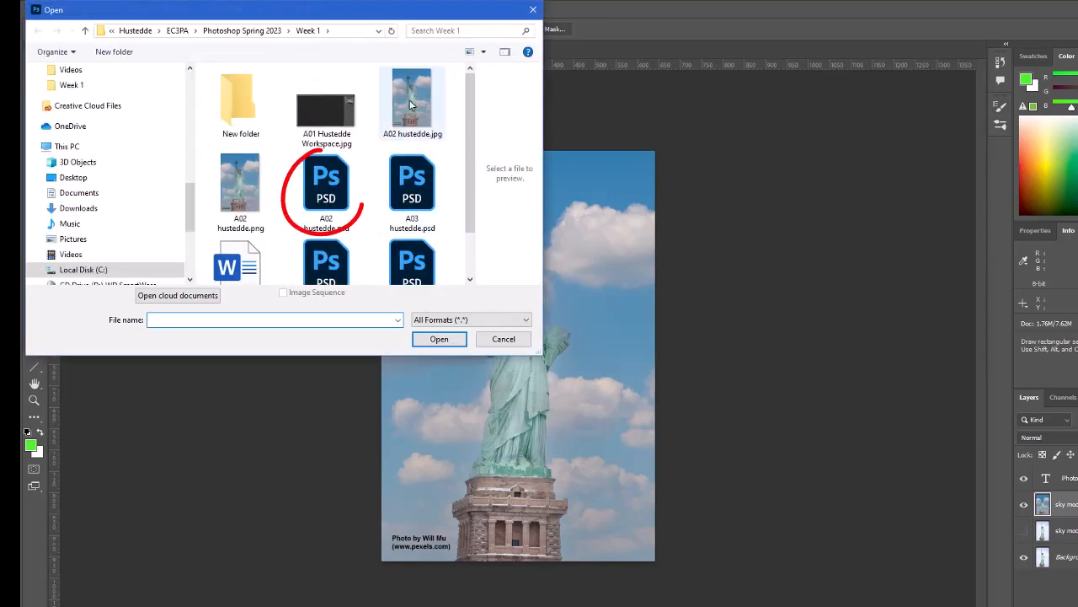
pyautogui.click(240, 187)
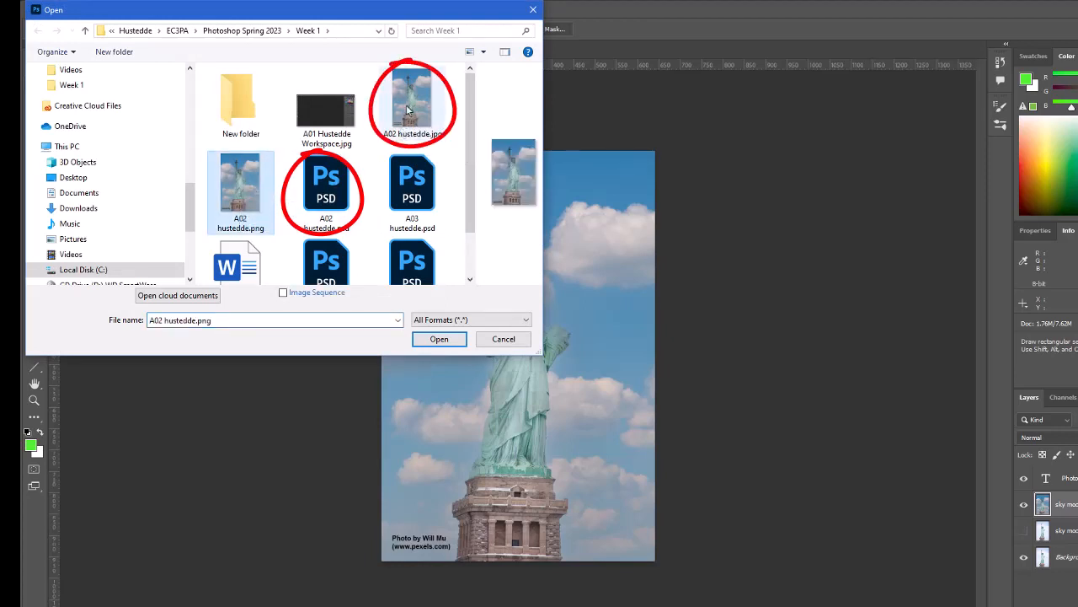
pyautogui.click(341, 189)
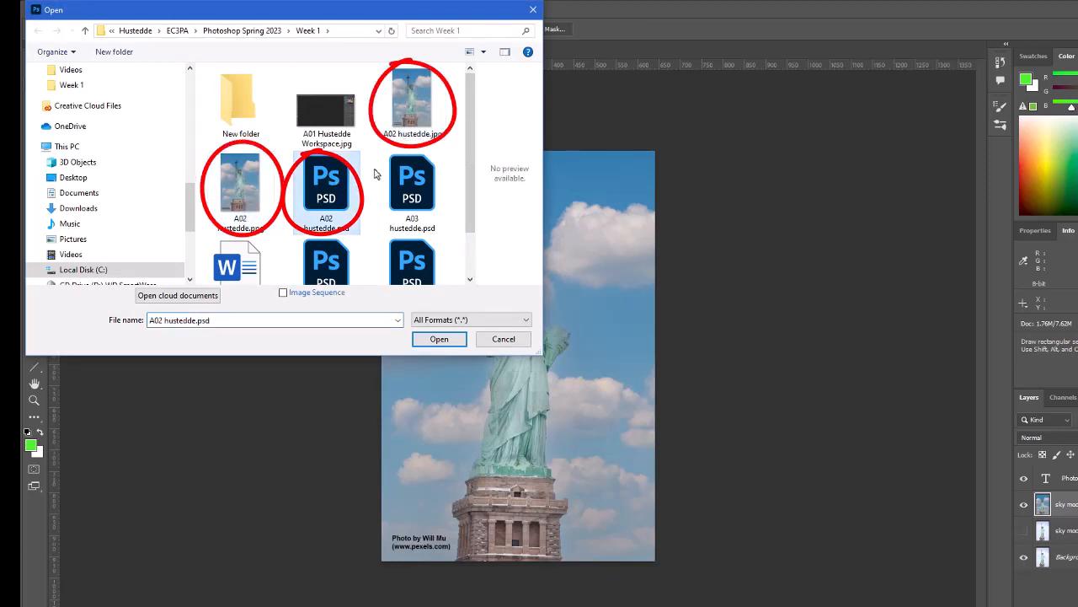
pyautogui.click(449, 171)
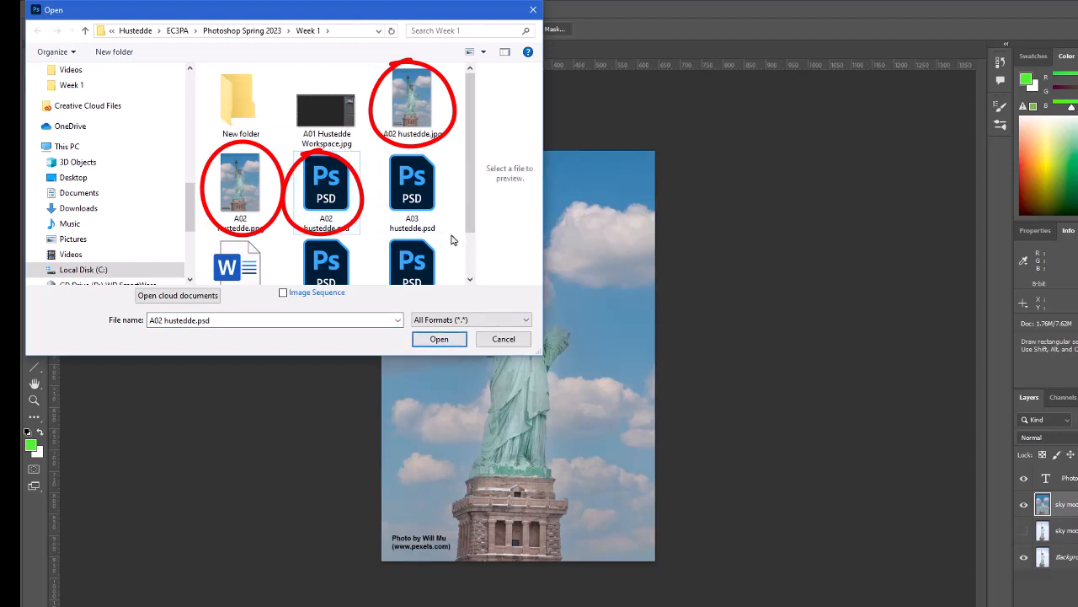